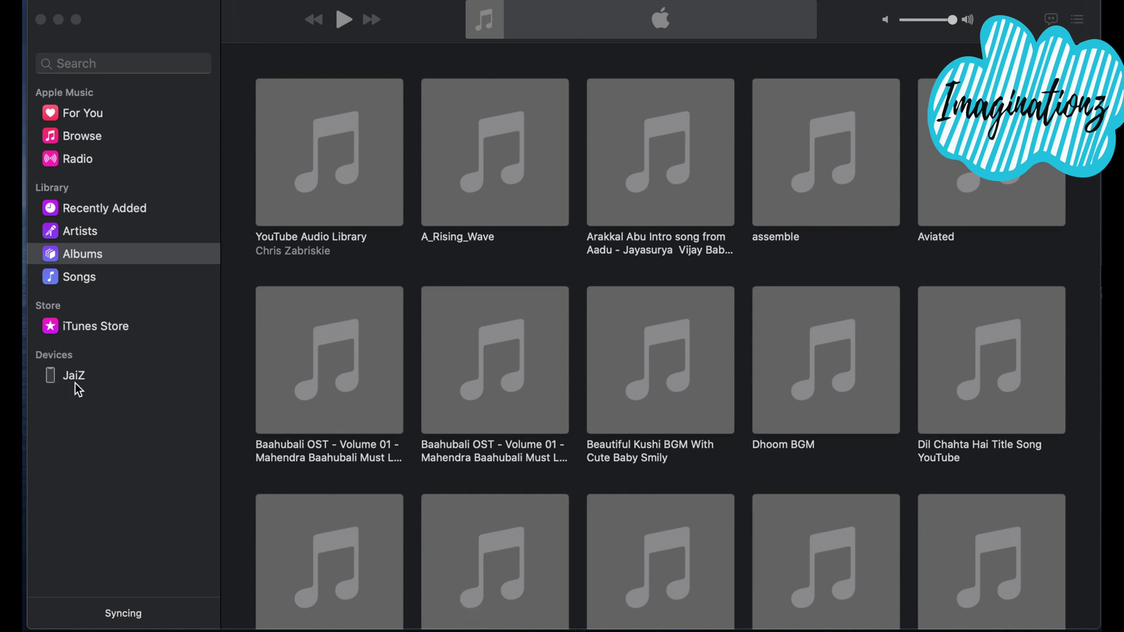
Start a full backup of the connected iPhone to this Mac from its Finder device page.
{"action": "left_click", "coordinate": [75, 382]}
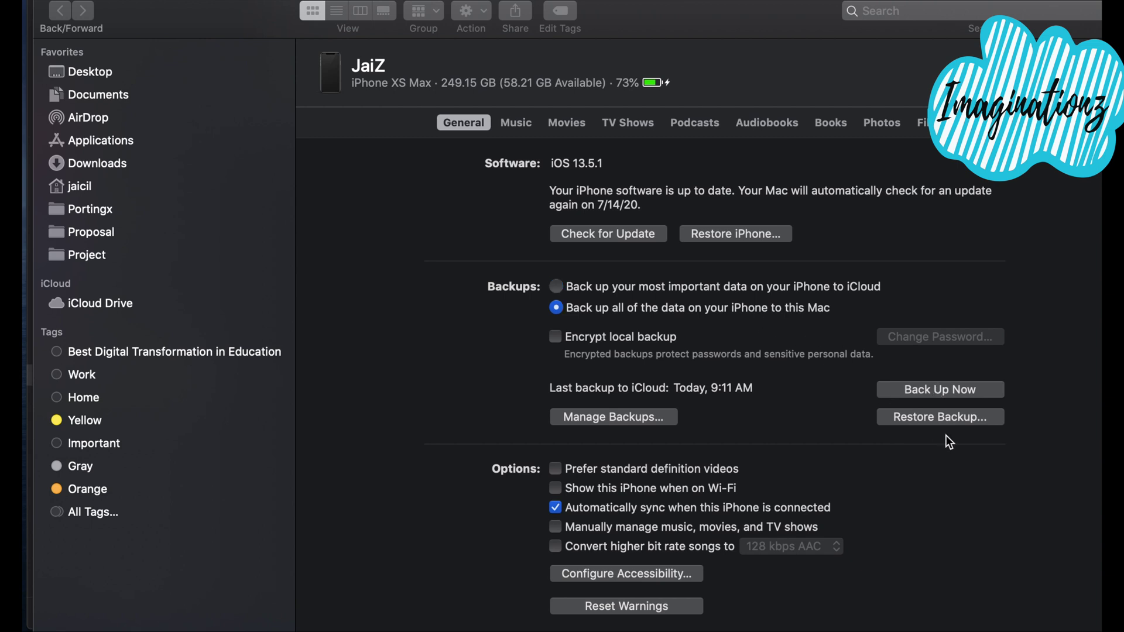
{"action": "left_click", "coordinate": [940, 390]}
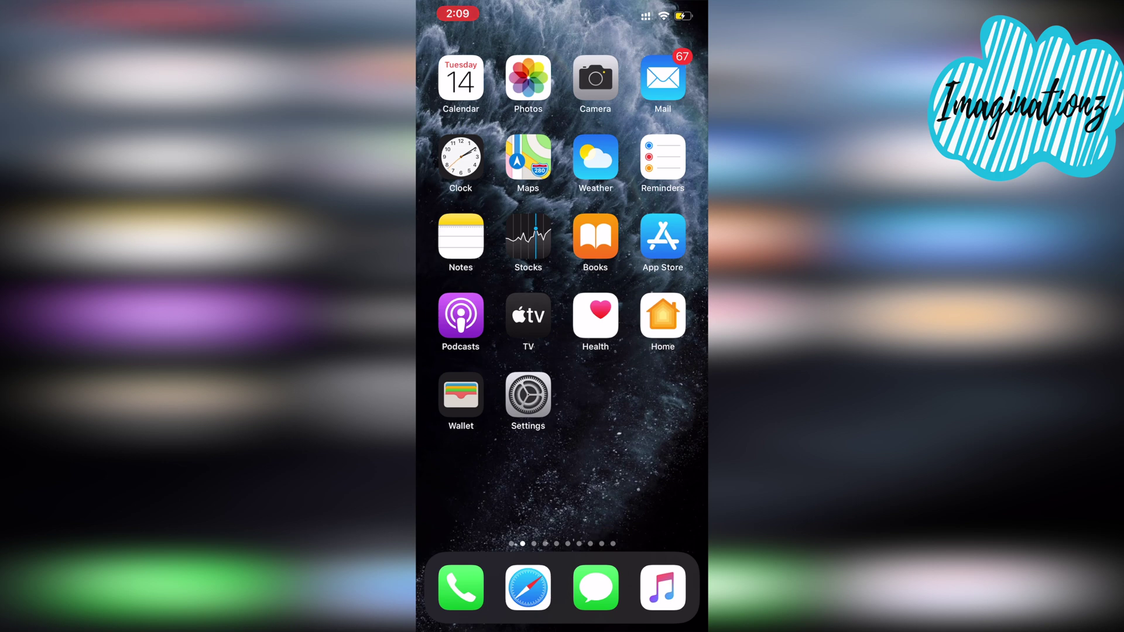
Launch Safari and enter beta.apple.com in the address bar, clearing the autocomplete suggestion.
{"action": "left_click", "coordinate": [528, 587]}
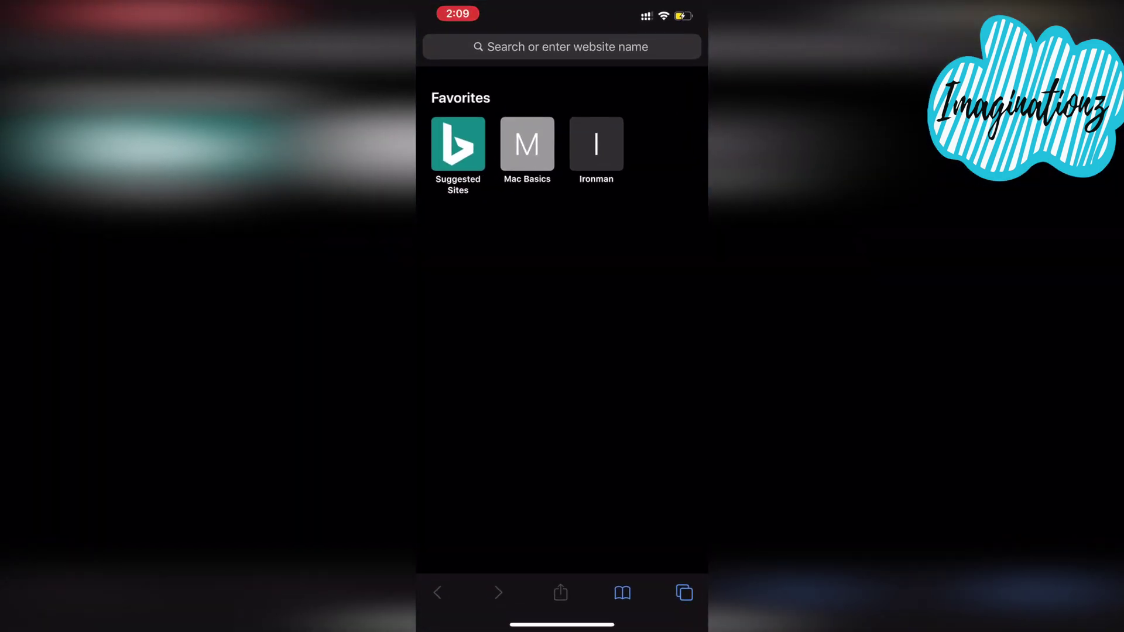
{"action": "left_click", "coordinate": [562, 47]}
{"action": "type", "text": "be"}
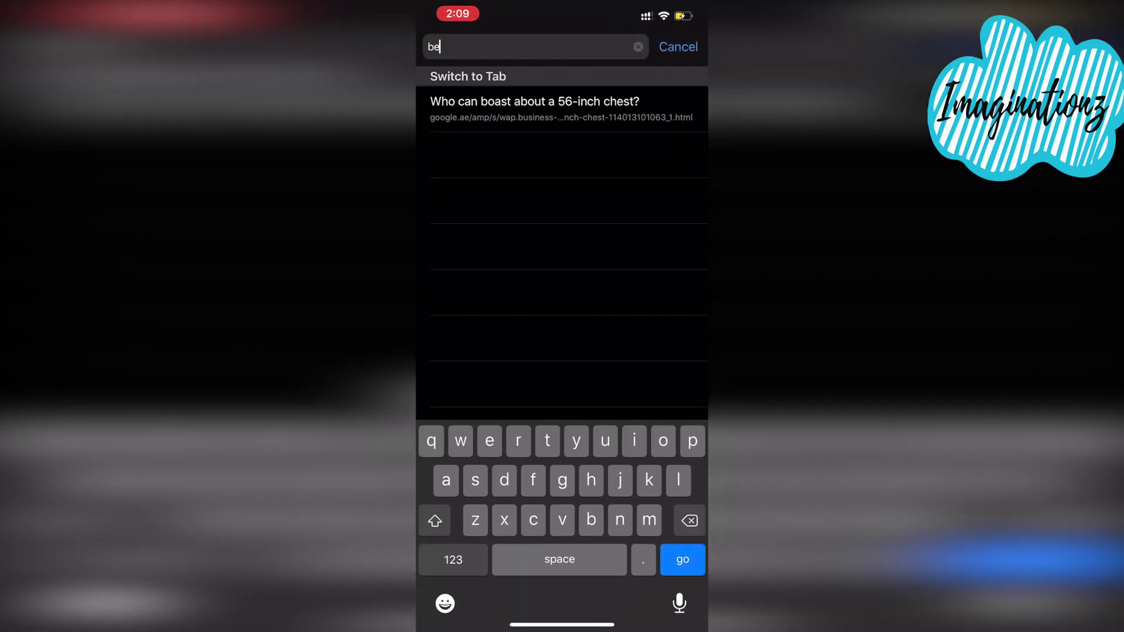
{"action": "type", "text": "ta"}
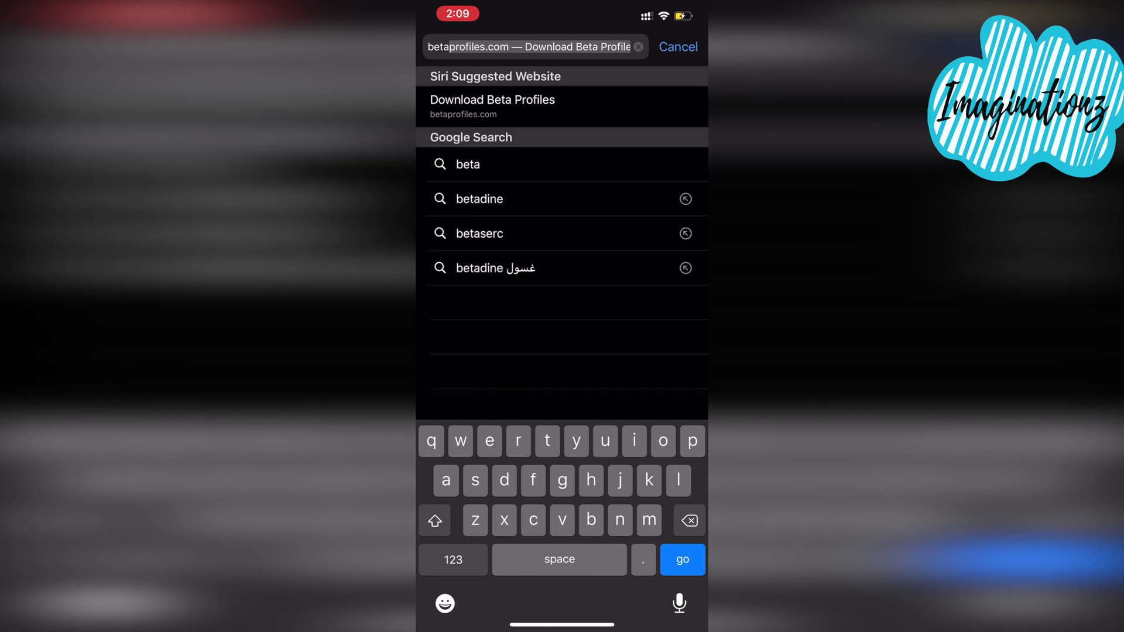
{"action": "key", "text": "BackSpace"}
{"action": "type", "text": ".a"}
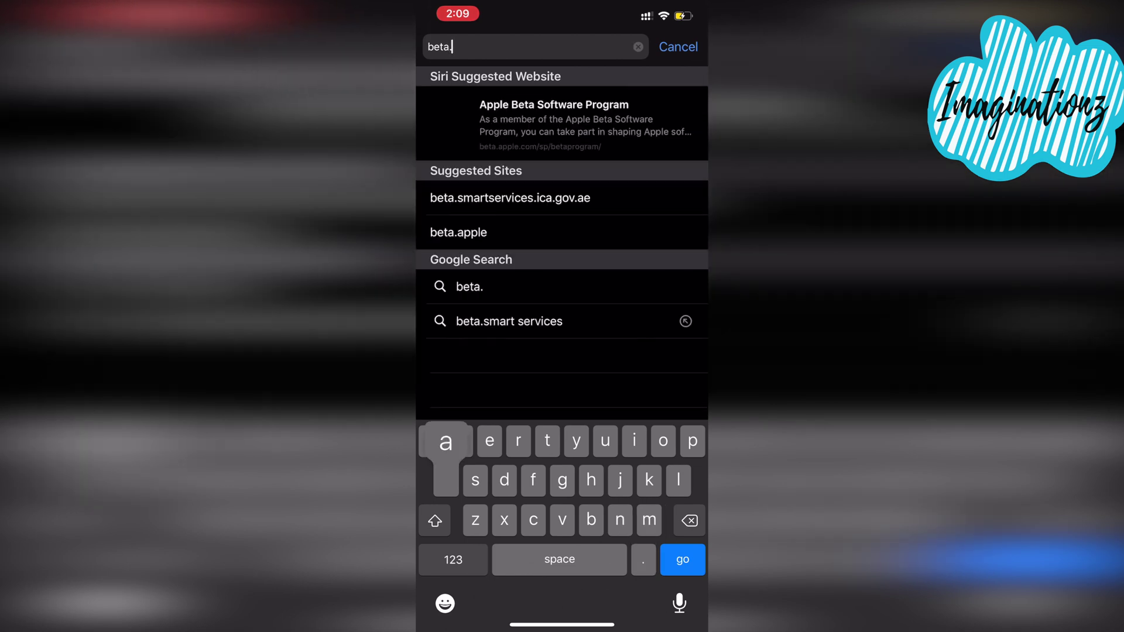
{"action": "type", "text": "pple.com"}
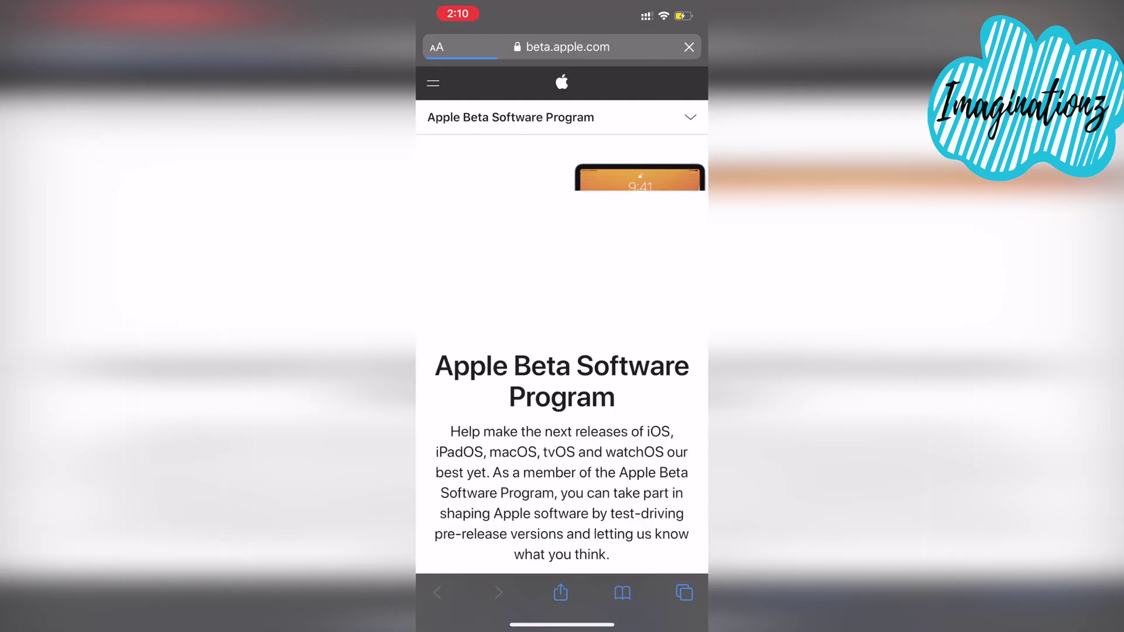
{"action": "scroll", "coordinate": [562, 352], "scroll_direction": "down", "scroll_amount": 5}
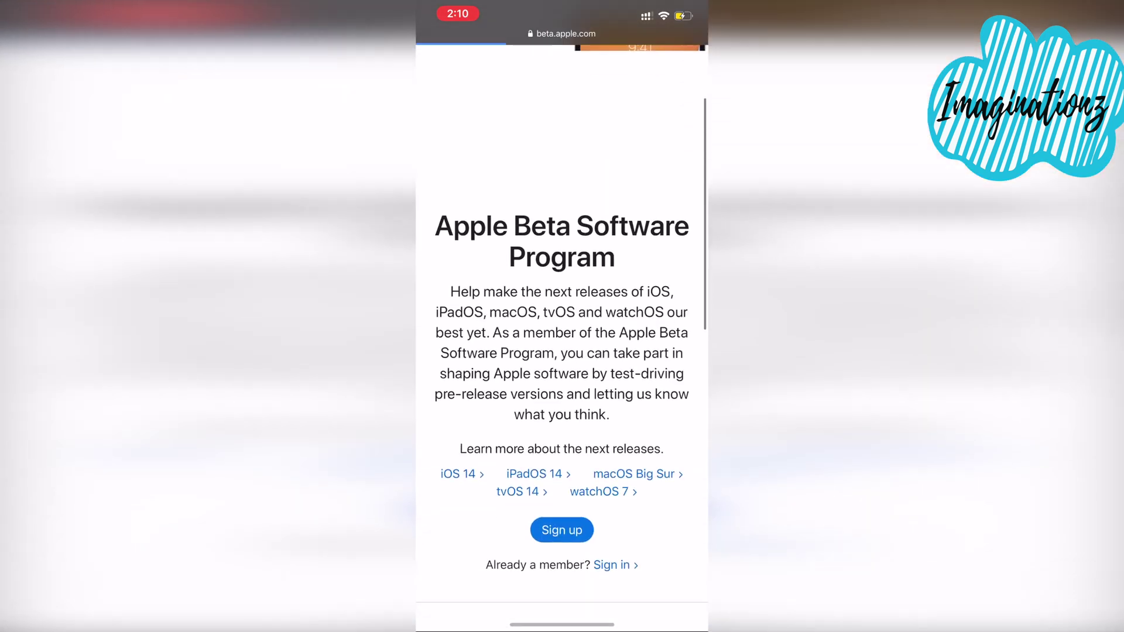
{"action": "scroll", "coordinate": [562, 351], "scroll_direction": "up", "scroll_amount": 4}
{"action": "scroll", "coordinate": [562, 352], "scroll_direction": "down", "scroll_amount": 5}
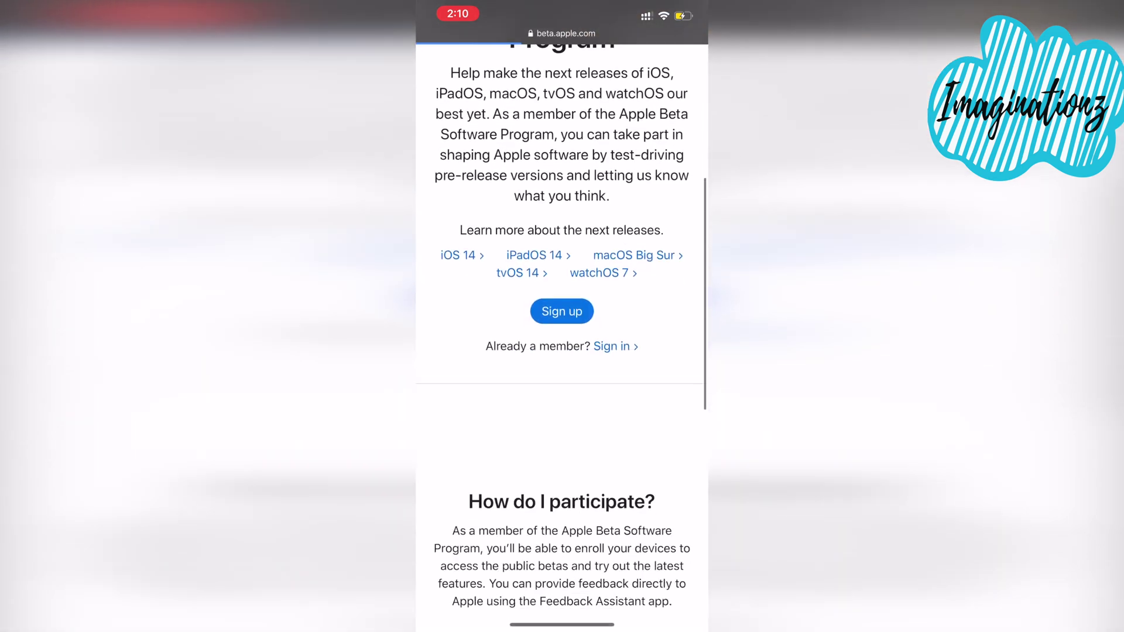
{"action": "scroll", "coordinate": [562, 351], "scroll_direction": "up", "scroll_amount": 3}
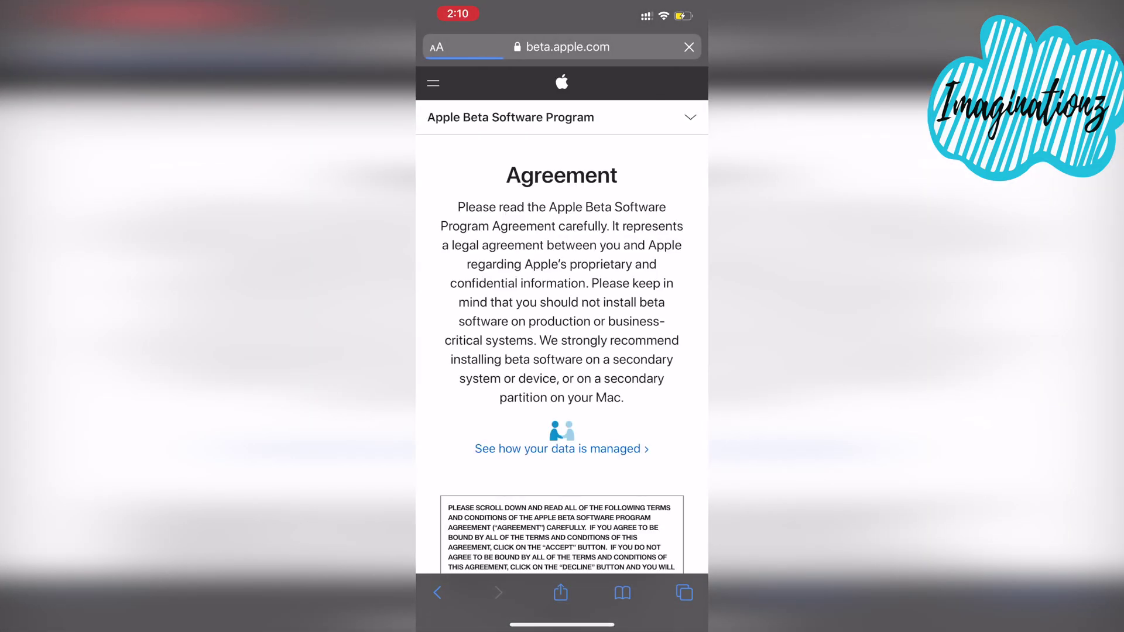
{"action": "scroll", "coordinate": [562, 352], "scroll_direction": "down", "scroll_amount": 5}
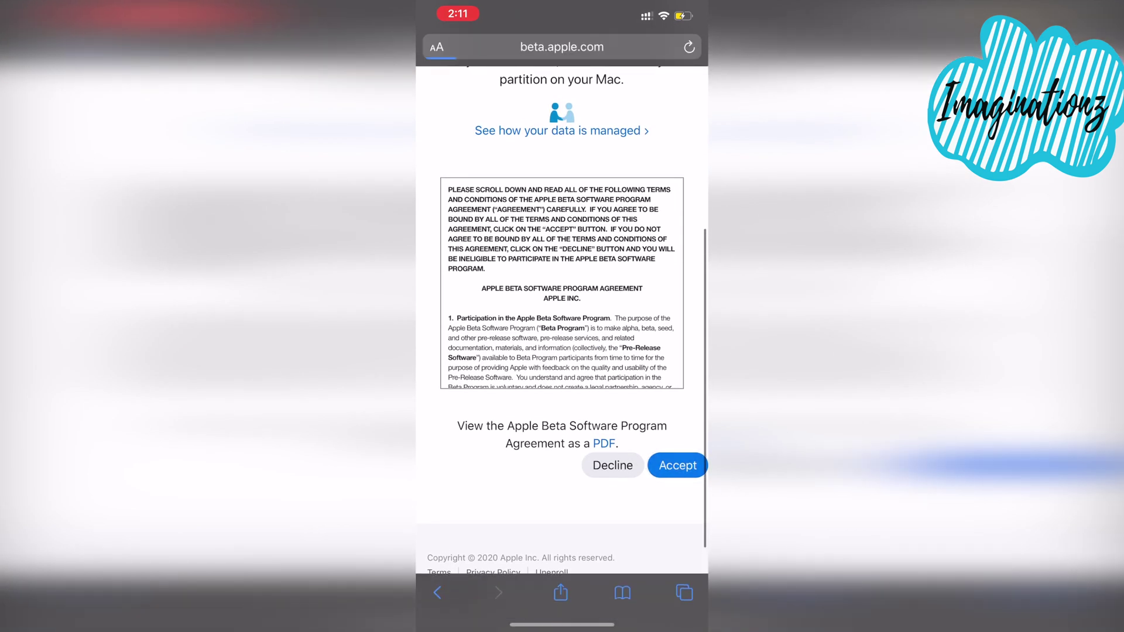
Accept the Beta Software Program agreement after signing in.
{"action": "left_click", "coordinate": [678, 465]}
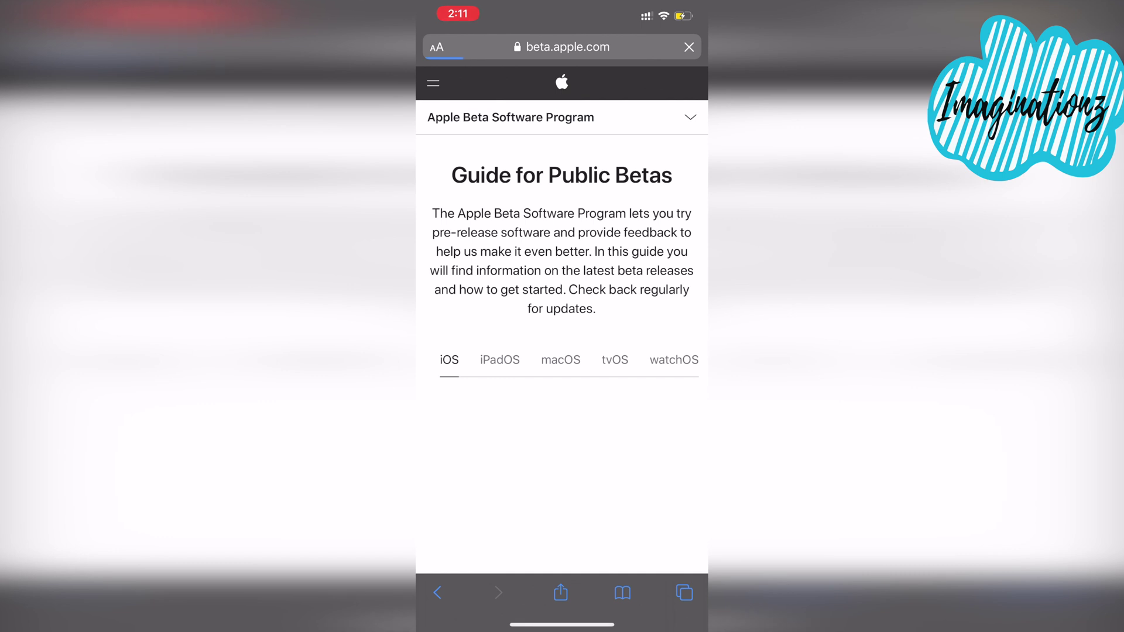
{"action": "scroll", "coordinate": [562, 351], "scroll_direction": "down", "scroll_amount": 4}
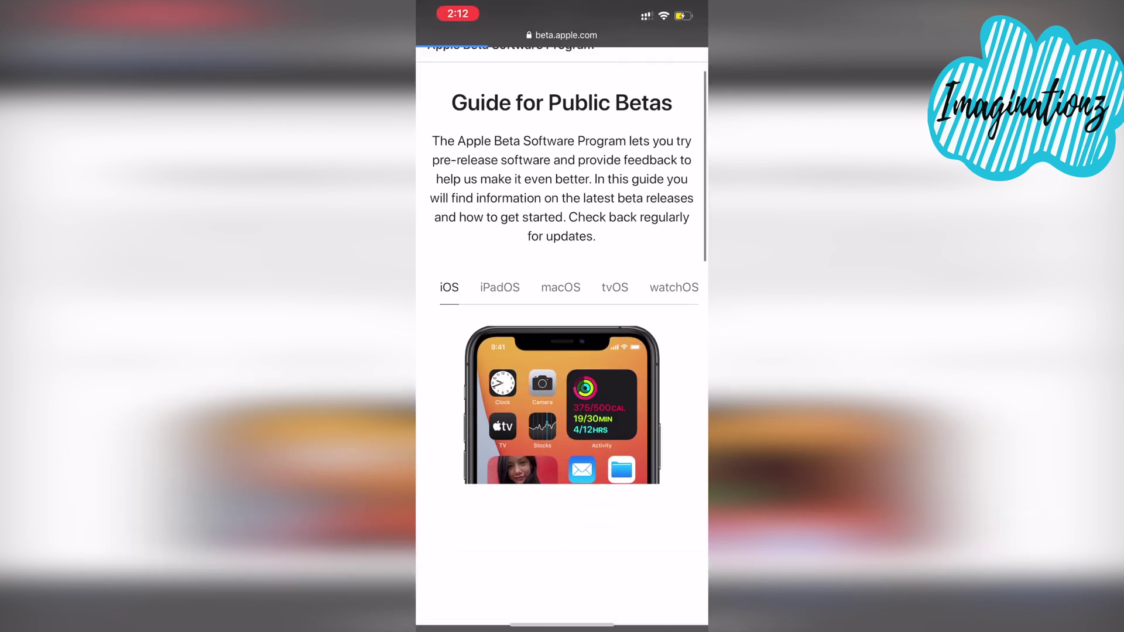
{"action": "scroll", "coordinate": [563, 352], "scroll_direction": "down", "scroll_amount": 5}
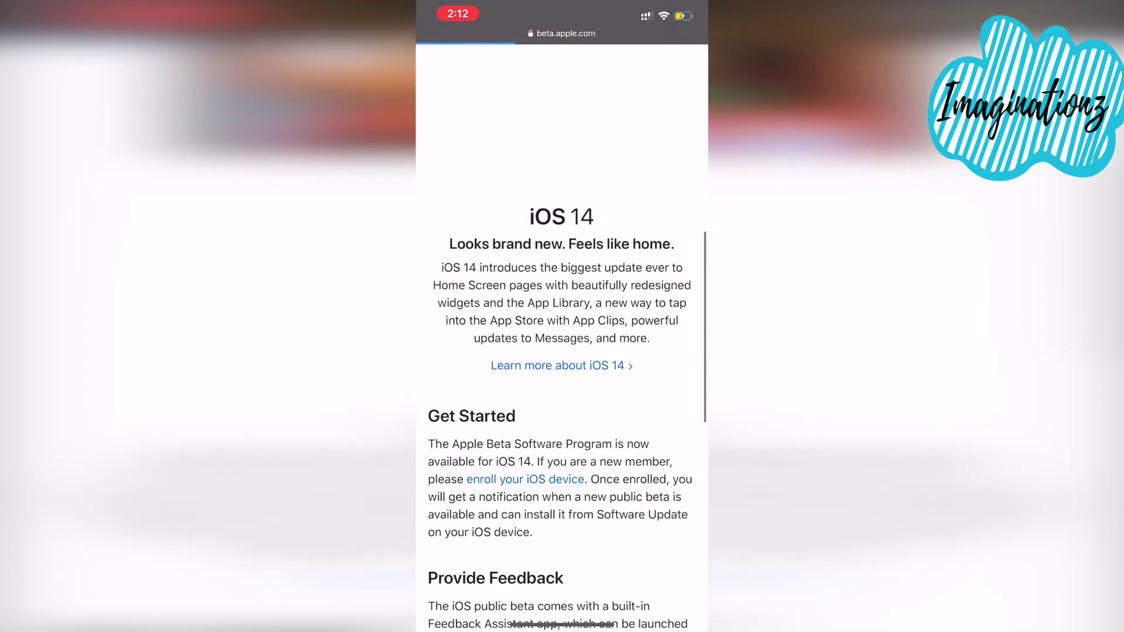
{"action": "scroll", "coordinate": [562, 351], "scroll_direction": "down", "scroll_amount": 5}
{"action": "scroll", "coordinate": [562, 351], "scroll_direction": "down", "scroll_amount": 3}
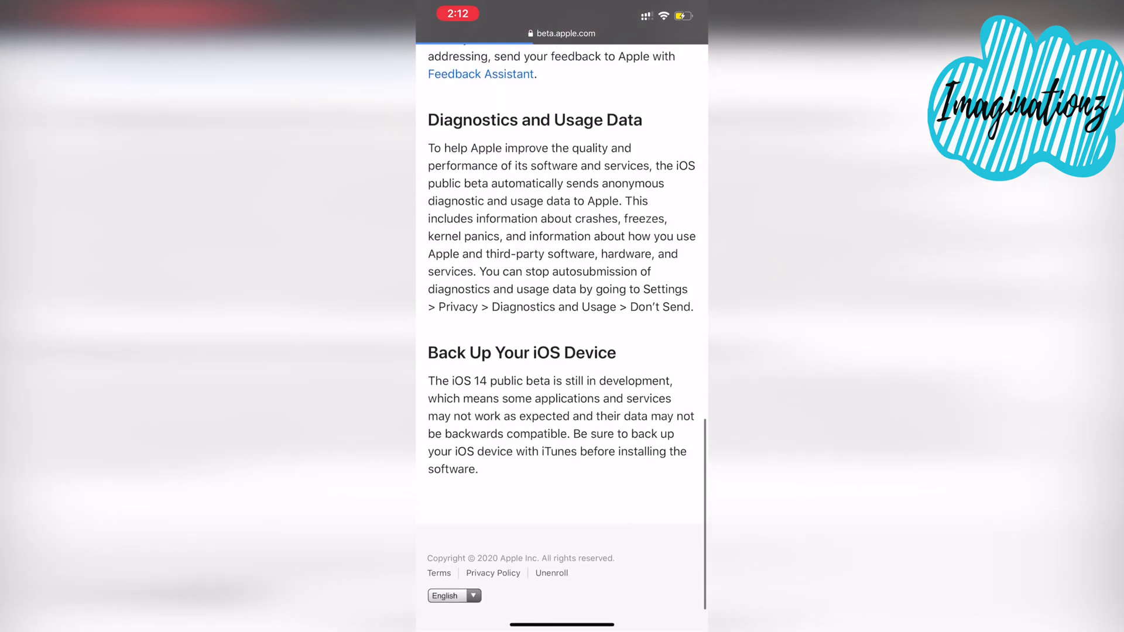
{"action": "scroll", "coordinate": [562, 352], "scroll_direction": "up", "scroll_amount": 15}
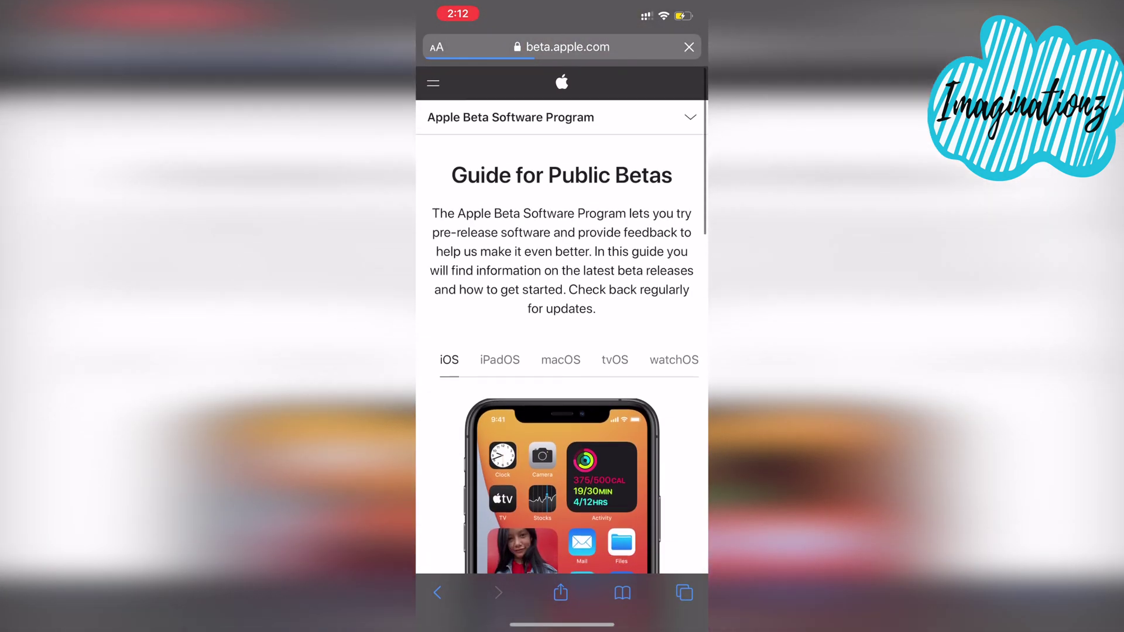
{"action": "scroll", "coordinate": [562, 351], "scroll_direction": "down", "scroll_amount": 5}
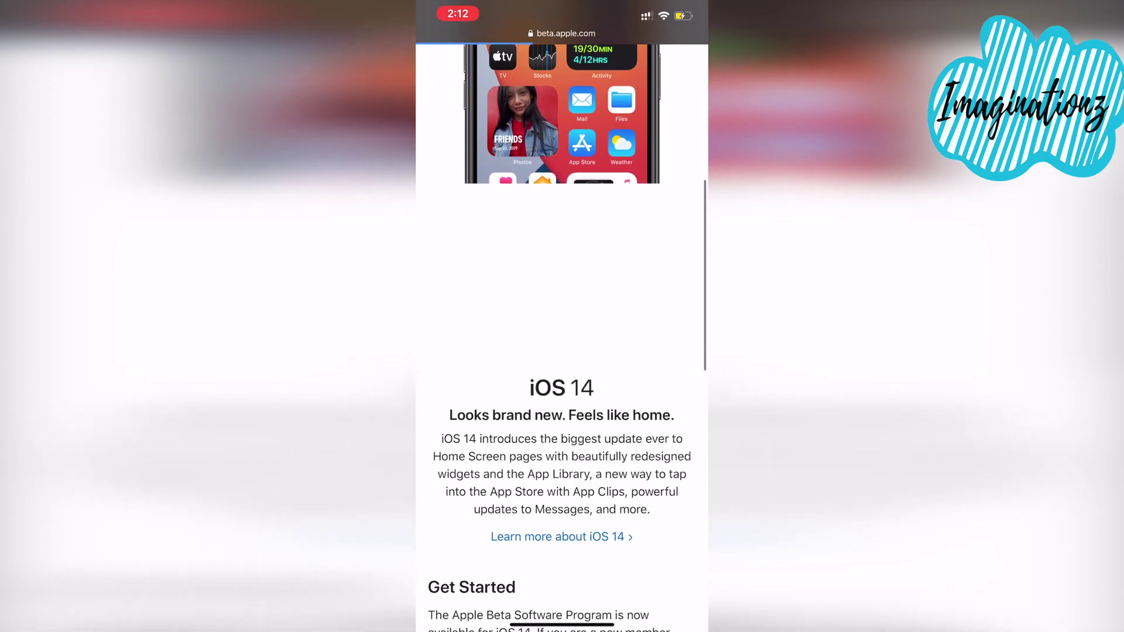
{"action": "scroll", "coordinate": [562, 351], "scroll_direction": "down", "scroll_amount": 2}
{"action": "scroll", "coordinate": [562, 351], "scroll_direction": "down", "scroll_amount": 3}
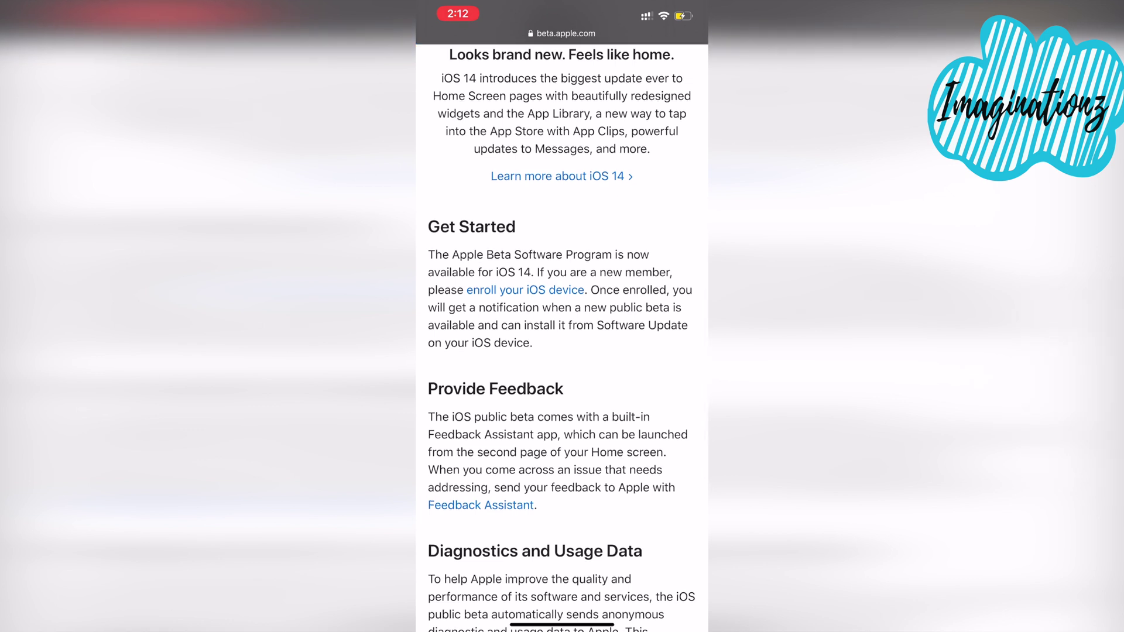
Go to the page for enrolling the iOS device in the beta program.
{"action": "left_click", "coordinate": [525, 290]}
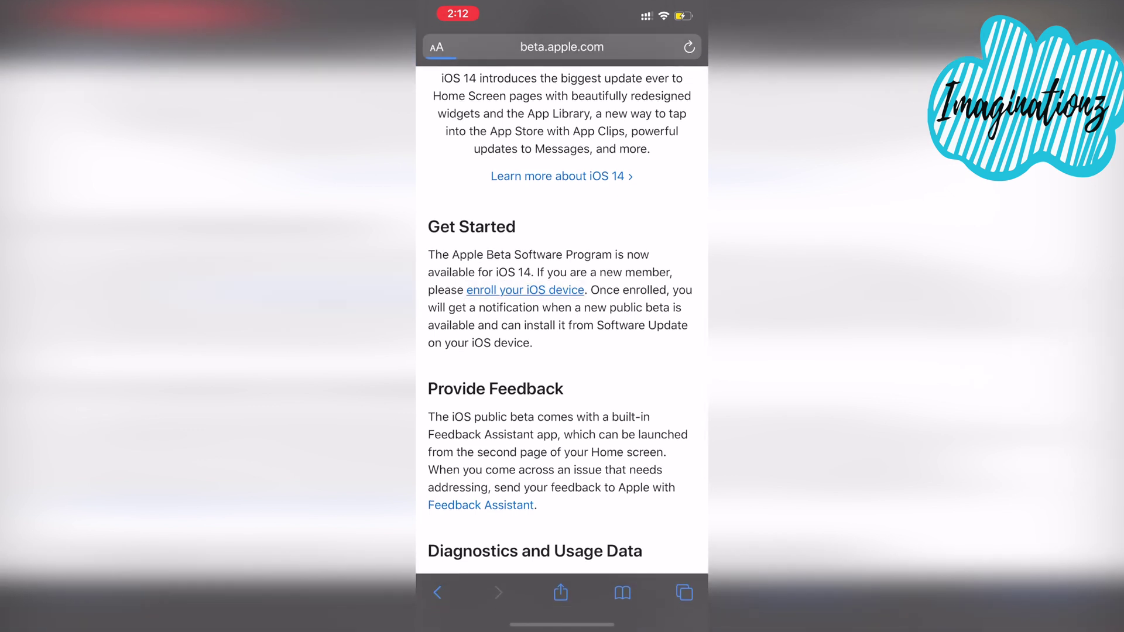
{"action": "scroll", "coordinate": [563, 352], "scroll_direction": "down", "scroll_amount": 5}
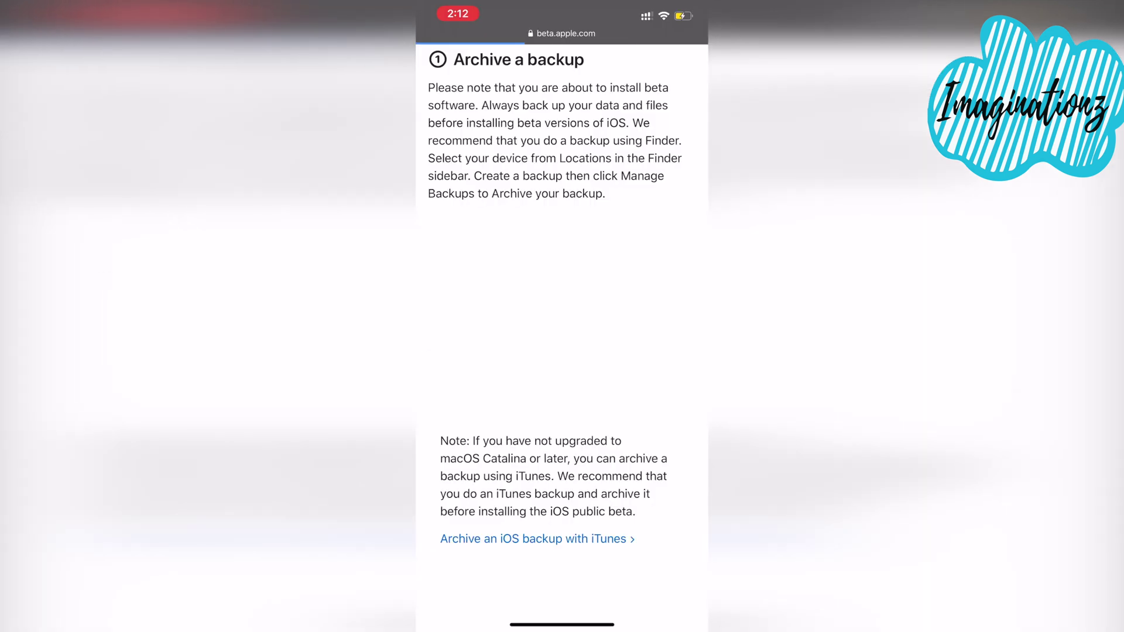
{"action": "scroll", "coordinate": [562, 351], "scroll_direction": "down", "scroll_amount": 5}
{"action": "scroll", "coordinate": [563, 351], "scroll_direction": "down", "scroll_amount": 5}
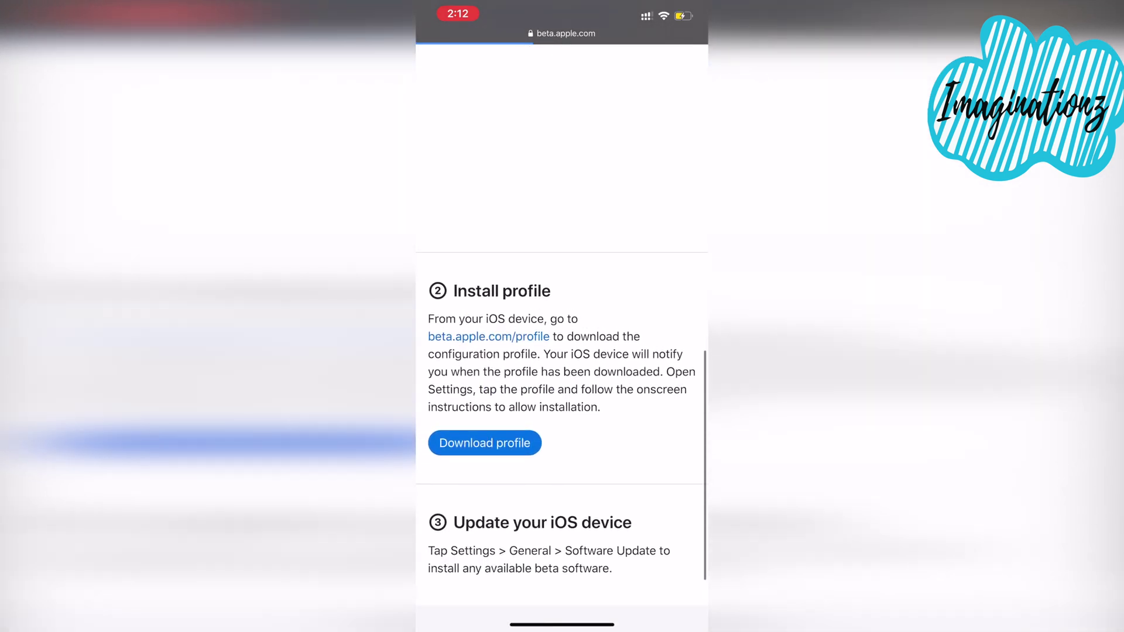
{"action": "scroll", "coordinate": [562, 352], "scroll_direction": "up", "scroll_amount": 10}
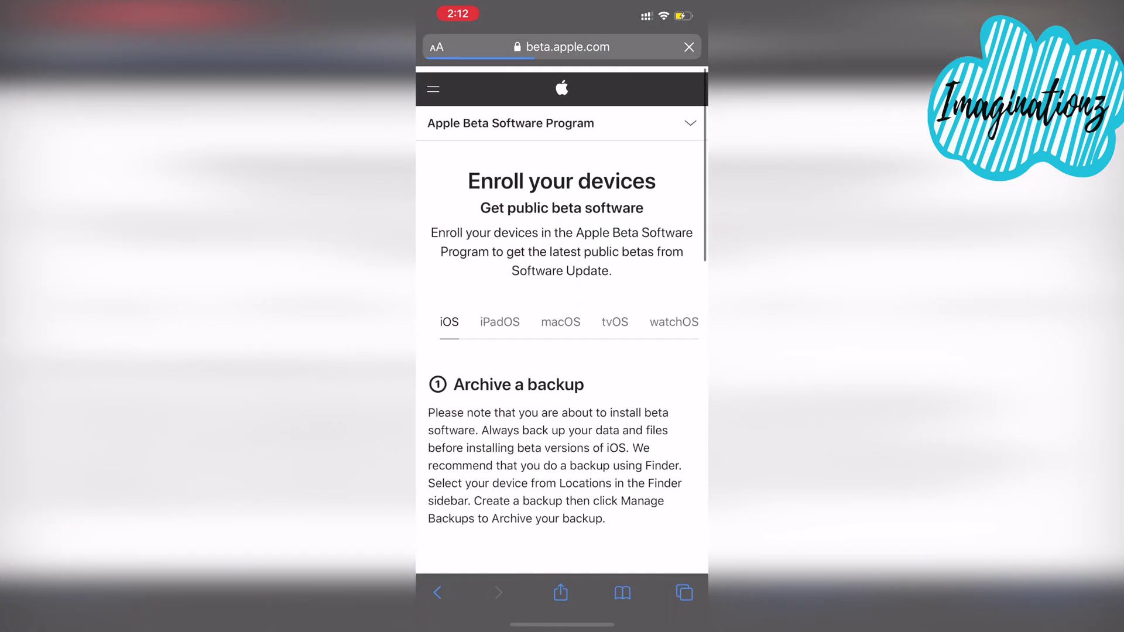
{"action": "scroll", "coordinate": [562, 352], "scroll_direction": "down", "scroll_amount": 5}
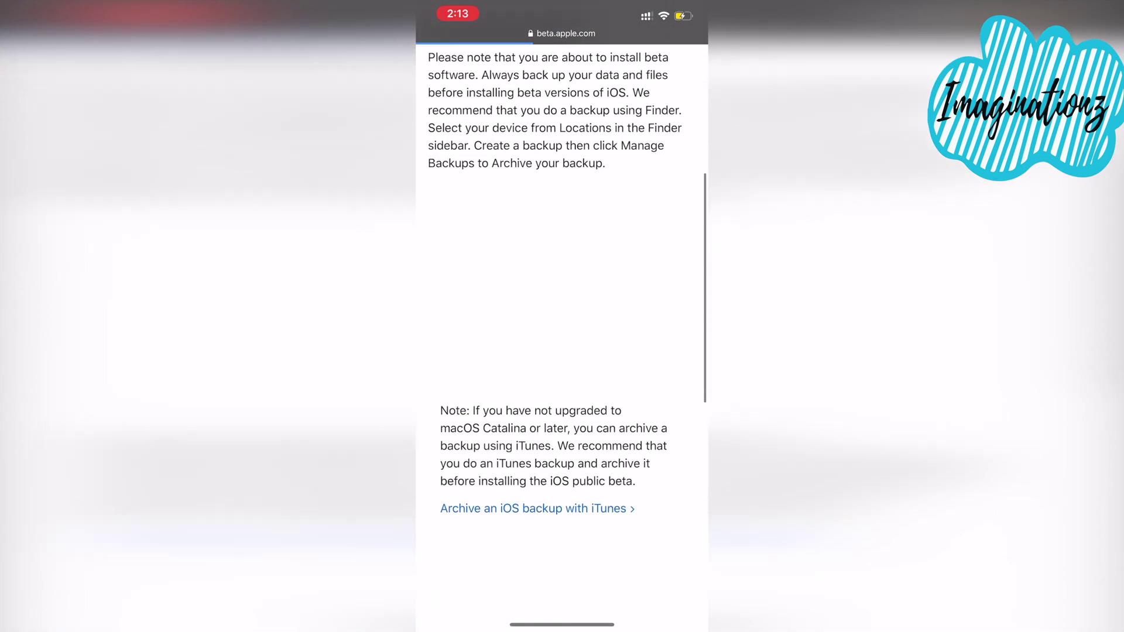
{"action": "scroll", "coordinate": [563, 352], "scroll_direction": "down", "scroll_amount": 5}
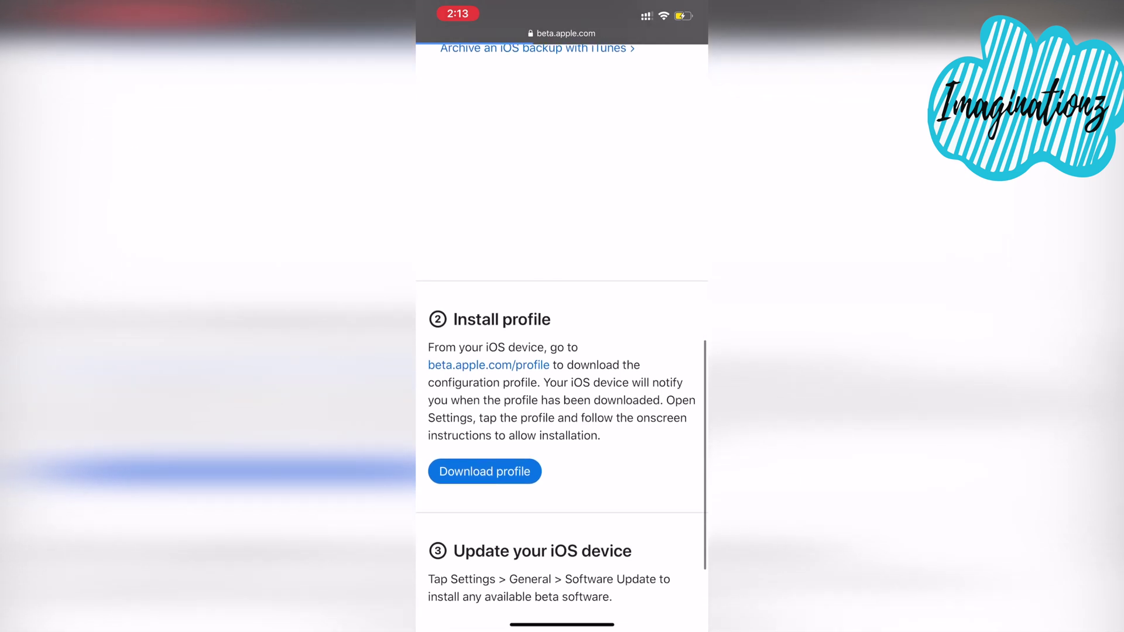
Download the beta configuration profile and allow Safari to save it.
{"action": "left_click", "coordinate": [484, 472]}
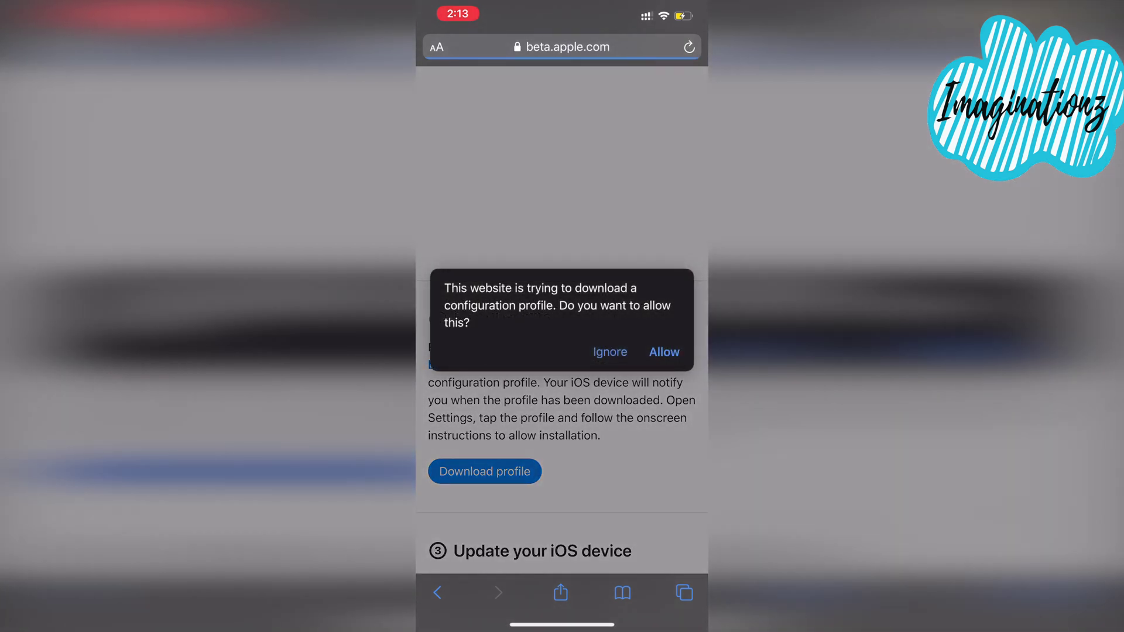
{"action": "left_click", "coordinate": [664, 352]}
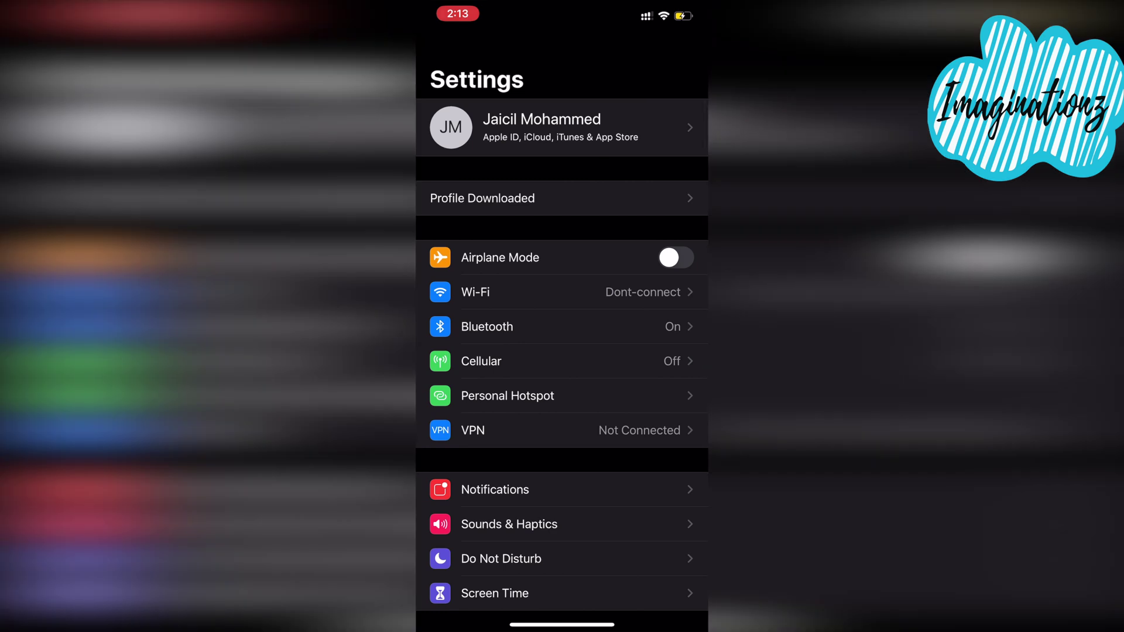
Install the downloaded iOS 14 beta profile in Settings, accepting the consent terms and confirming.
{"action": "left_click", "coordinate": [563, 196]}
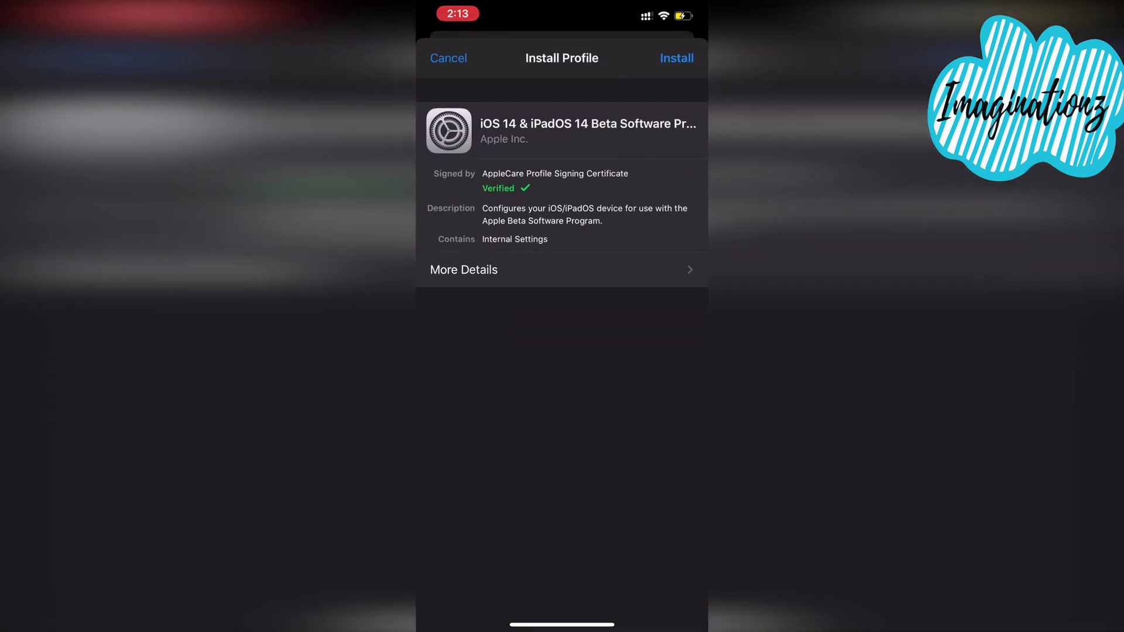
{"action": "left_click", "coordinate": [677, 58]}
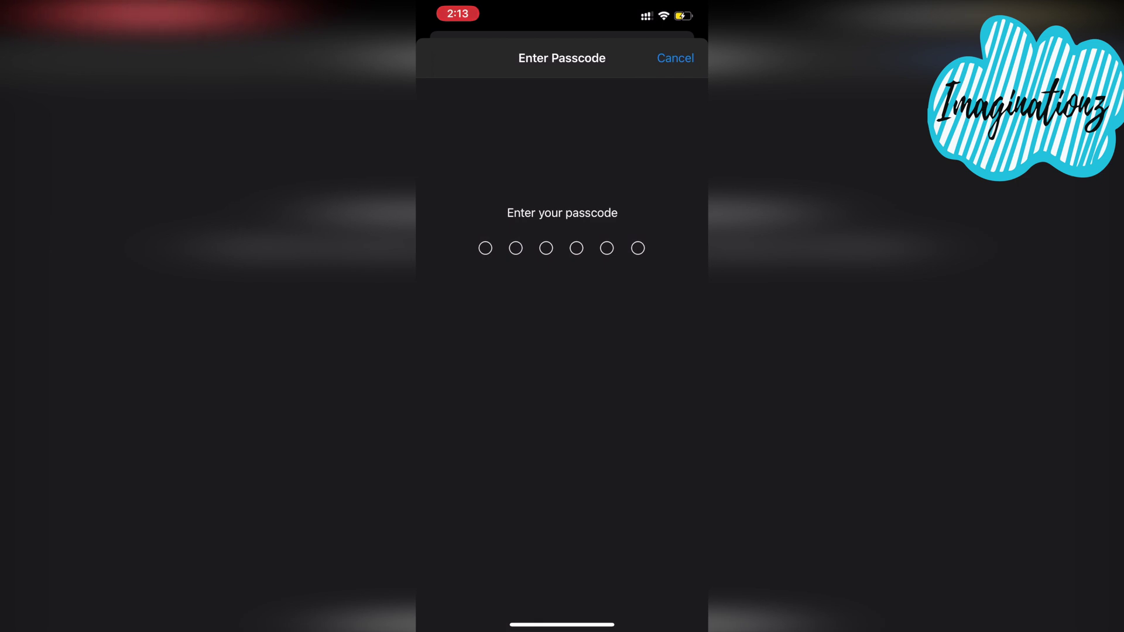
{"action": "type", "text": "111"}
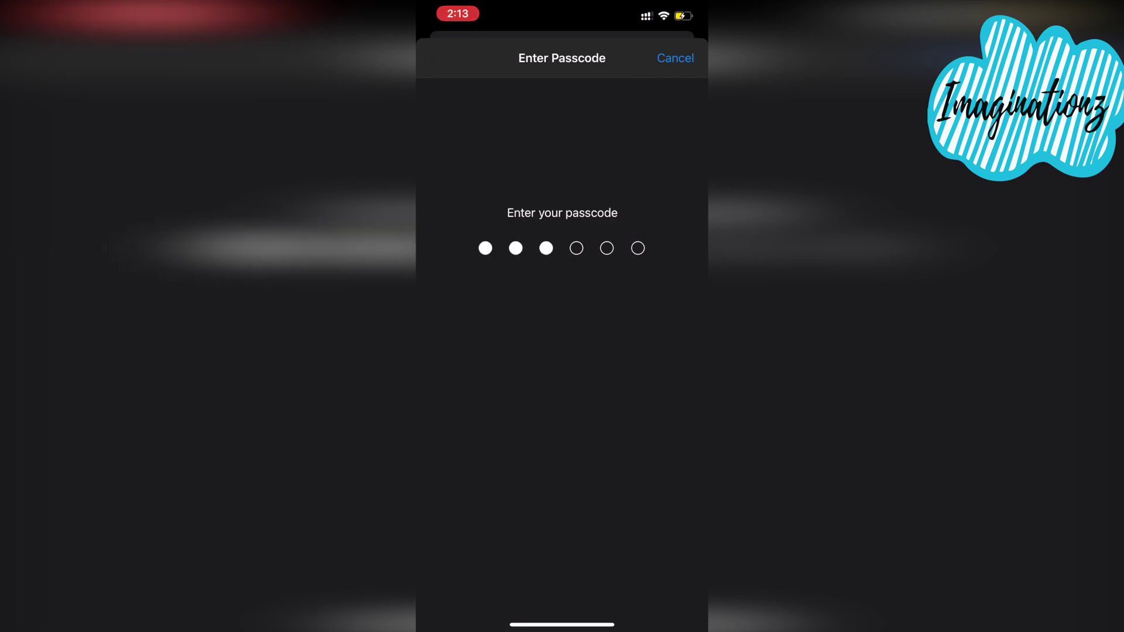
{"action": "type", "text": "11"}
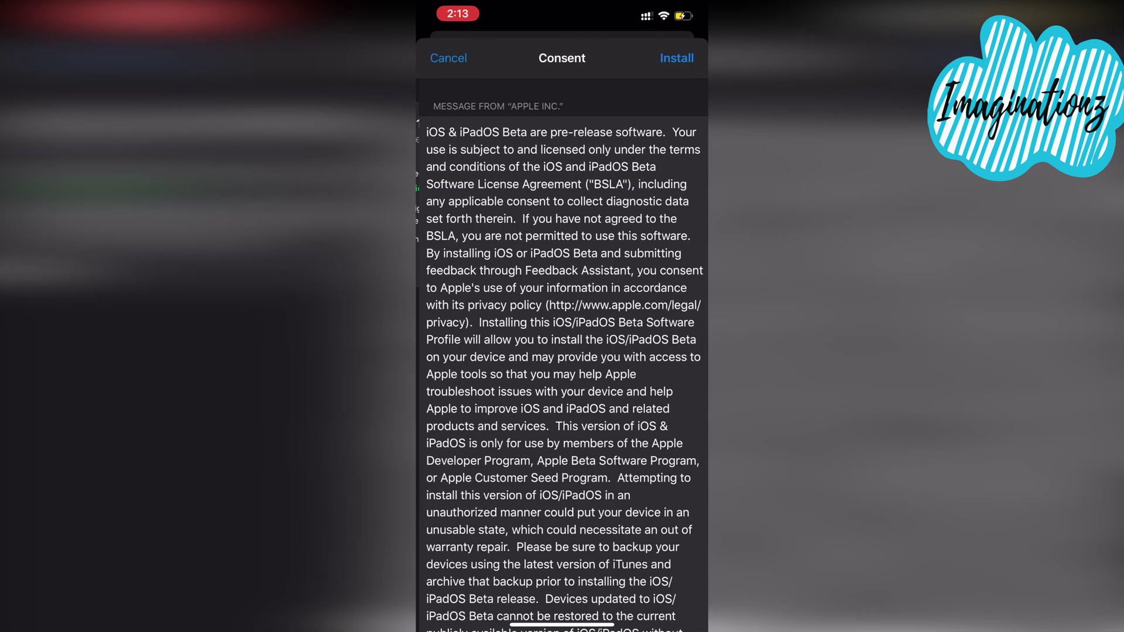
{"action": "scroll", "coordinate": [562, 351], "scroll_direction": "down", "scroll_amount": 3}
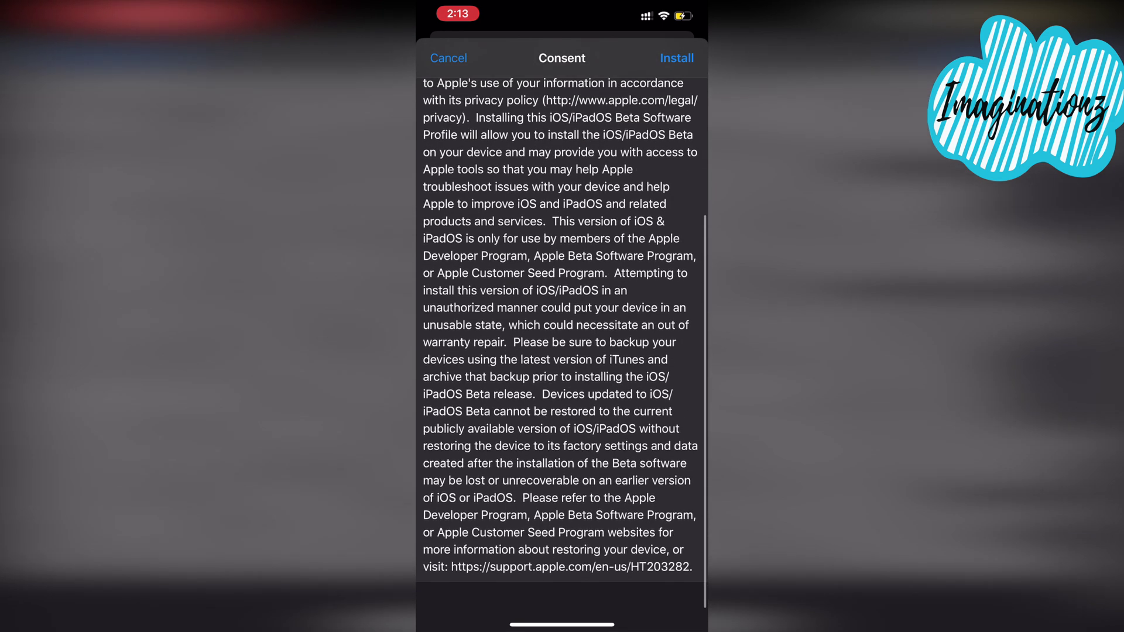
{"action": "left_click", "coordinate": [676, 59]}
{"action": "left_click", "coordinate": [562, 543]}
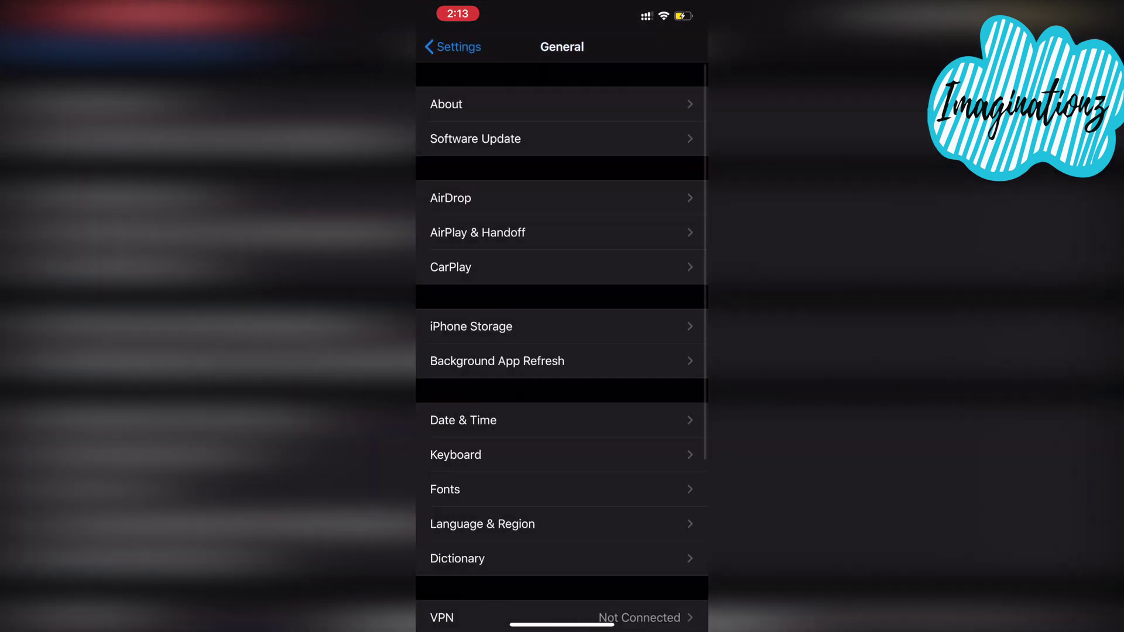
Check Software Update for the available iOS 14 public beta.
{"action": "left_click", "coordinate": [469, 138]}
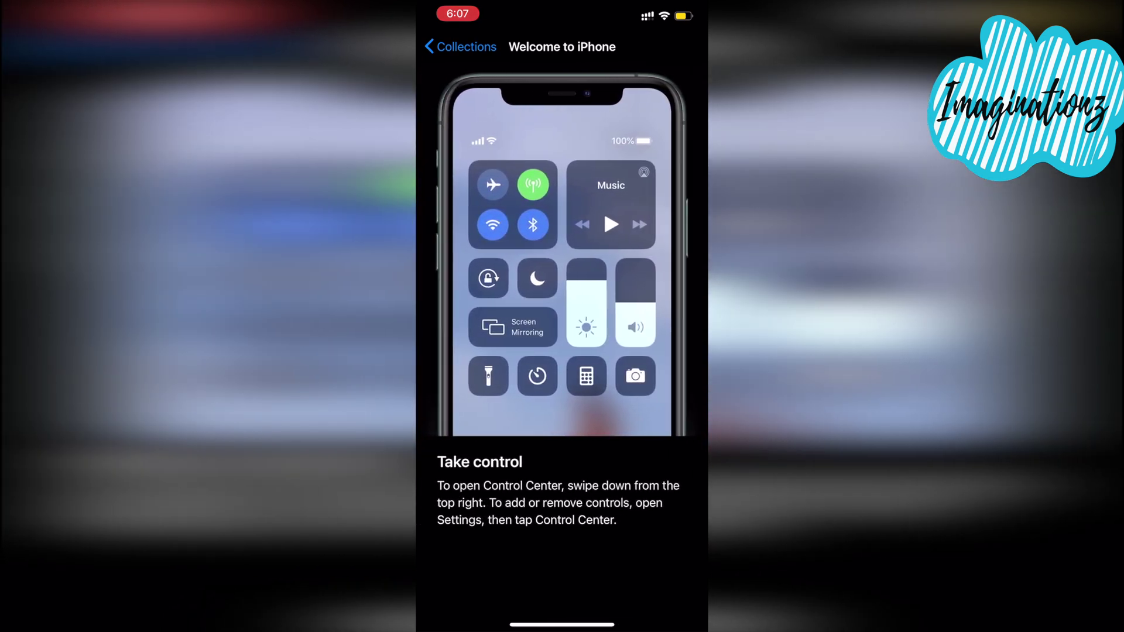
Browse the Essentials and Genius Picks collections in Tips and return to the collections list.
{"action": "left_click", "coordinate": [461, 47]}
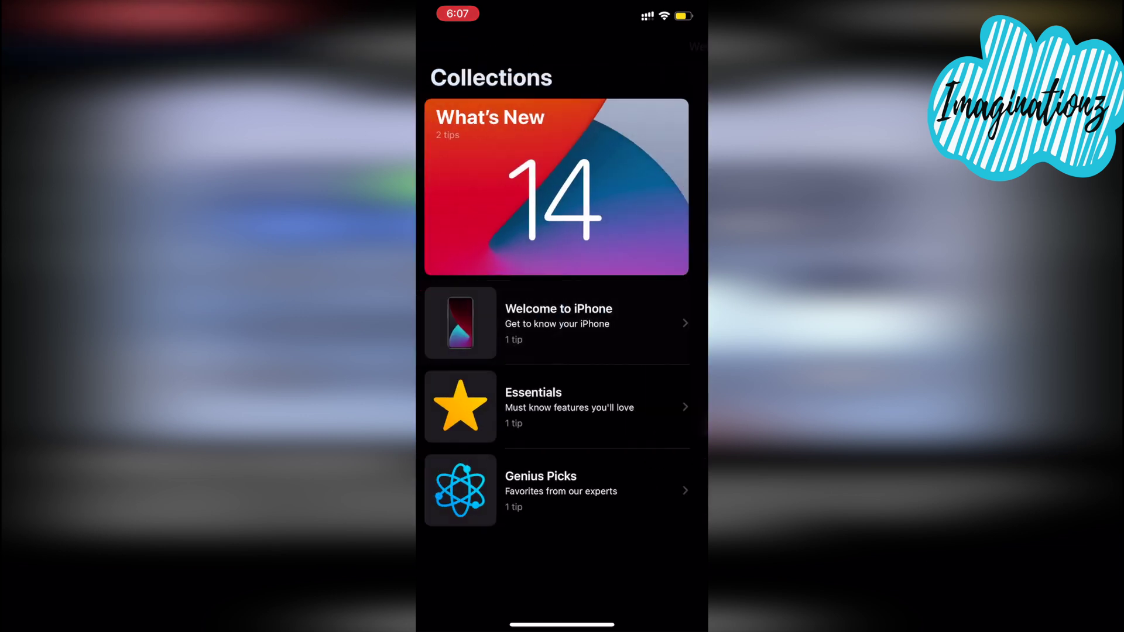
{"action": "left_click", "coordinate": [563, 407]}
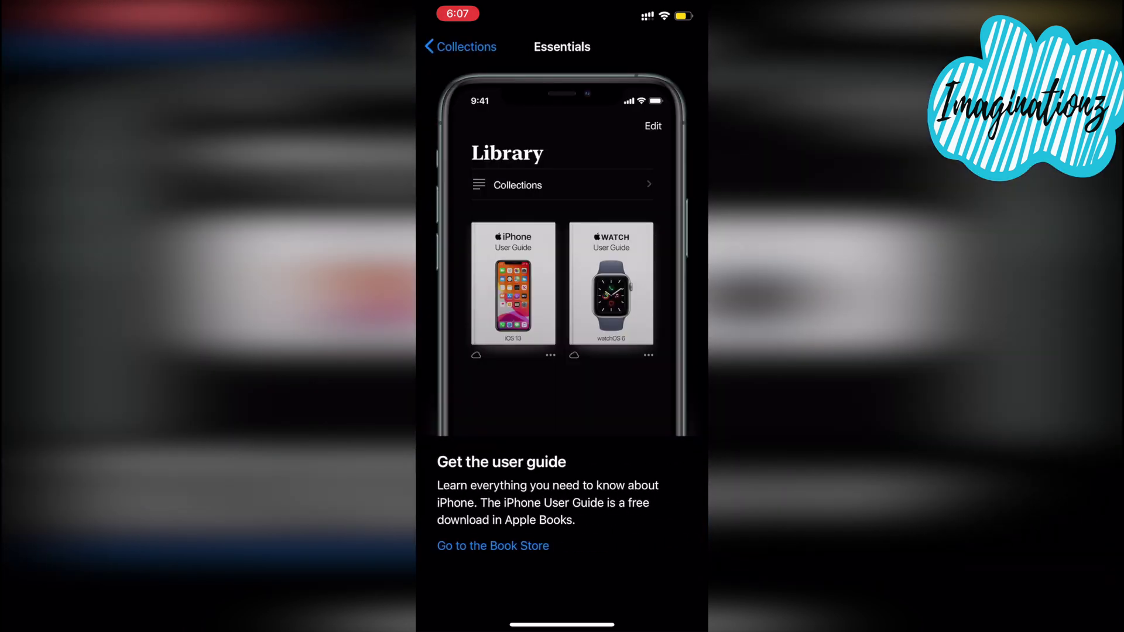
{"action": "left_click", "coordinate": [461, 47]}
{"action": "left_click", "coordinate": [563, 477]}
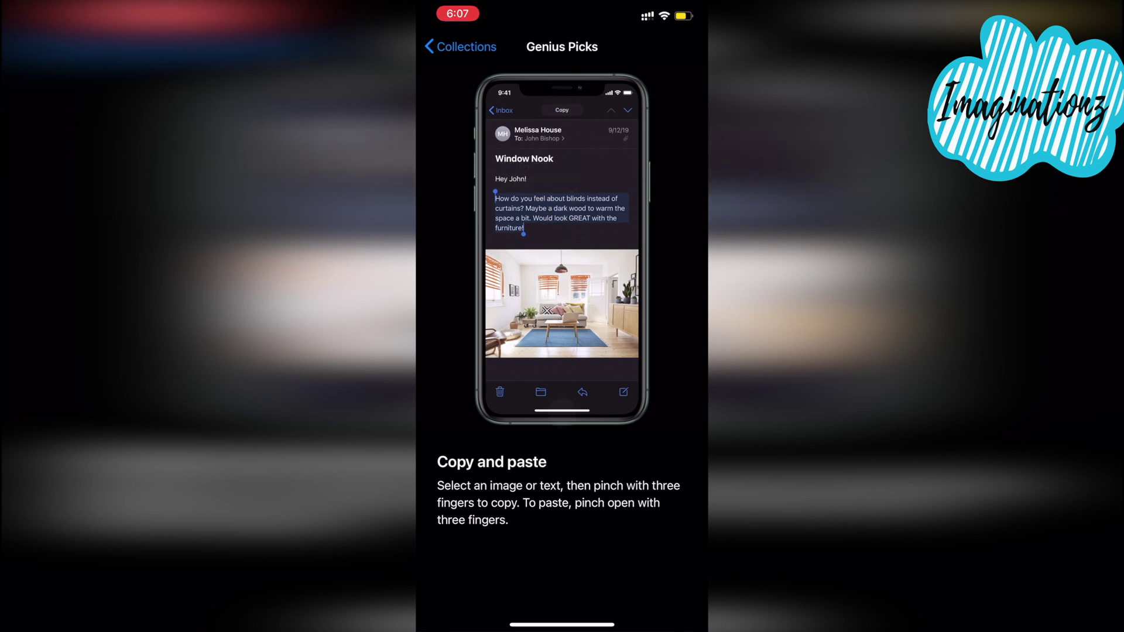
{"action": "left_click", "coordinate": [460, 46]}
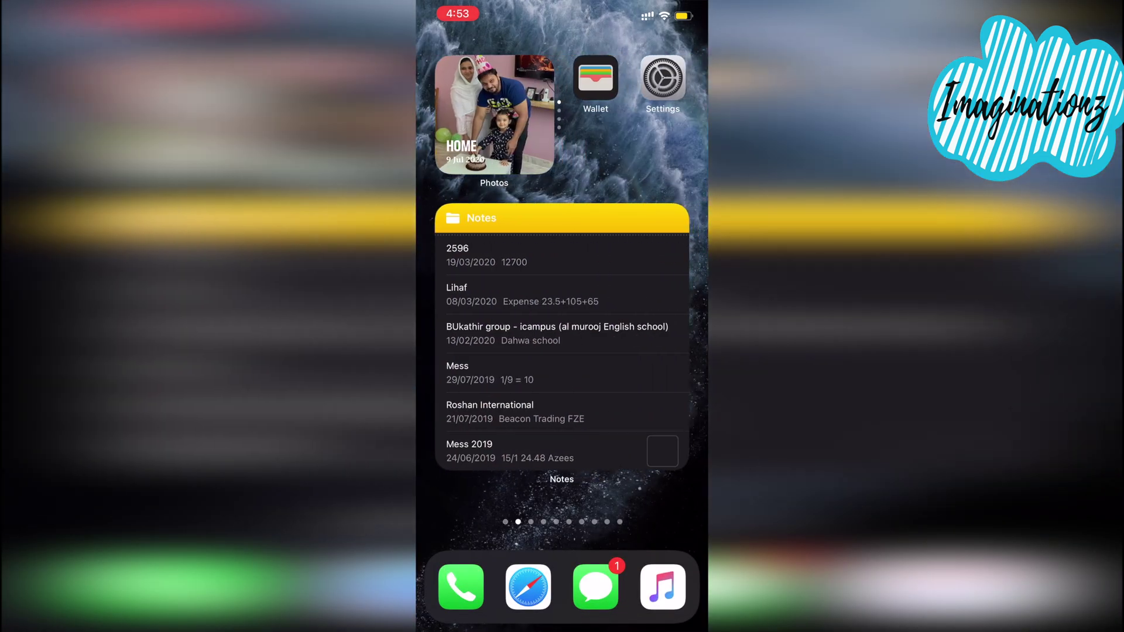
{"action": "left_click_drag", "start_coordinate": [651, 352], "coordinate": [457, 352]}
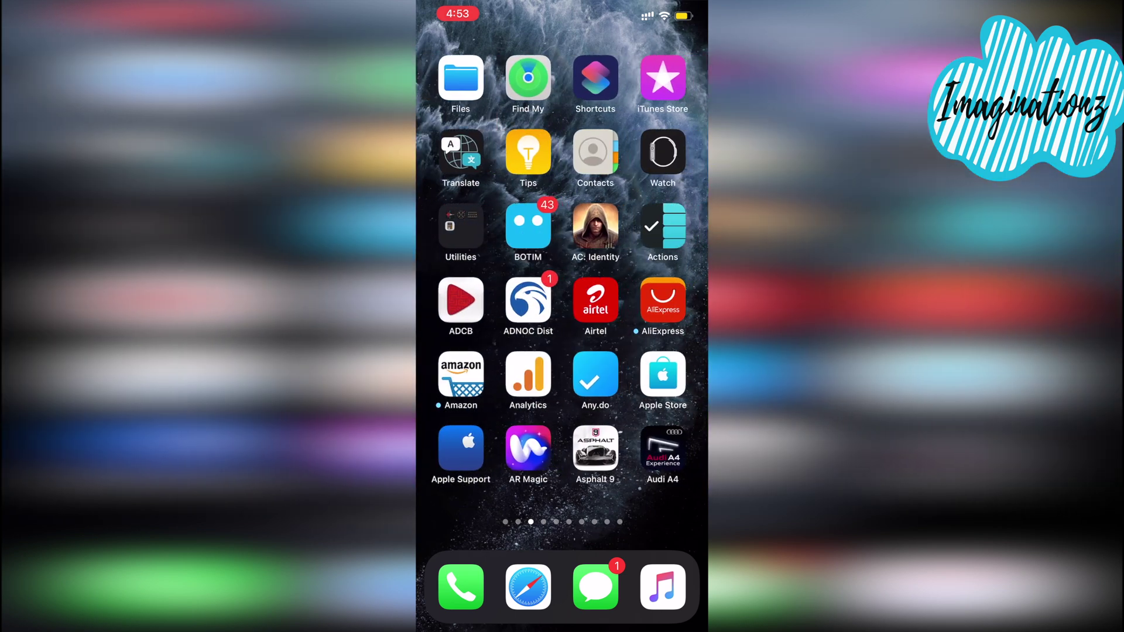
Launch the new Translate app and continue past its welcome and voice-improvement prompts.
{"action": "left_click", "coordinate": [460, 153]}
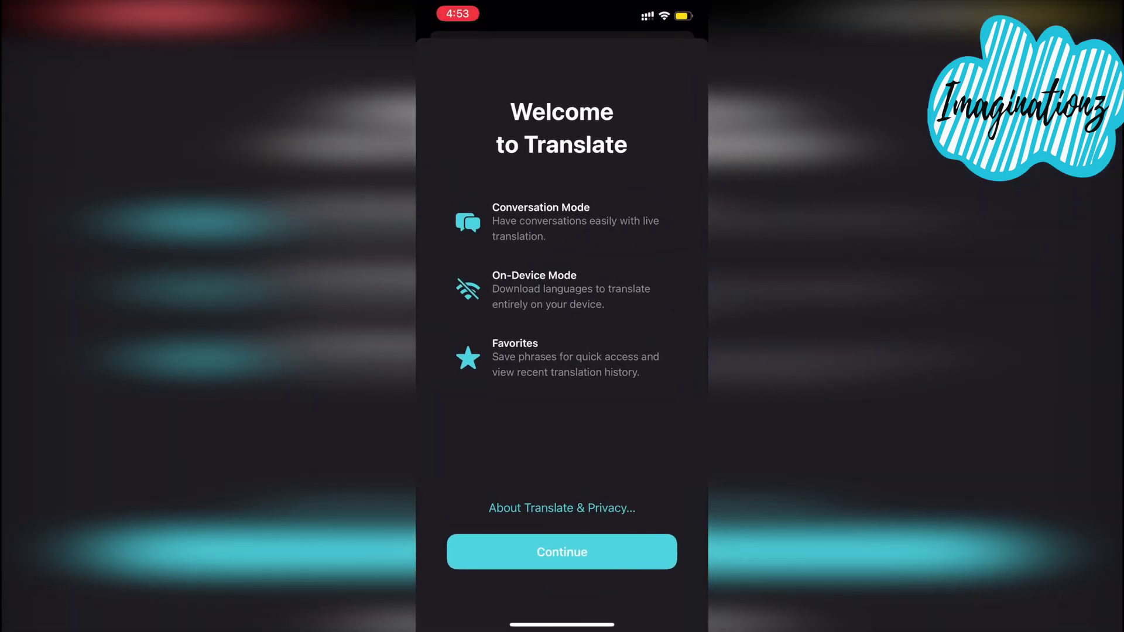
{"action": "left_click", "coordinate": [562, 549]}
{"action": "left_click", "coordinate": [565, 552]}
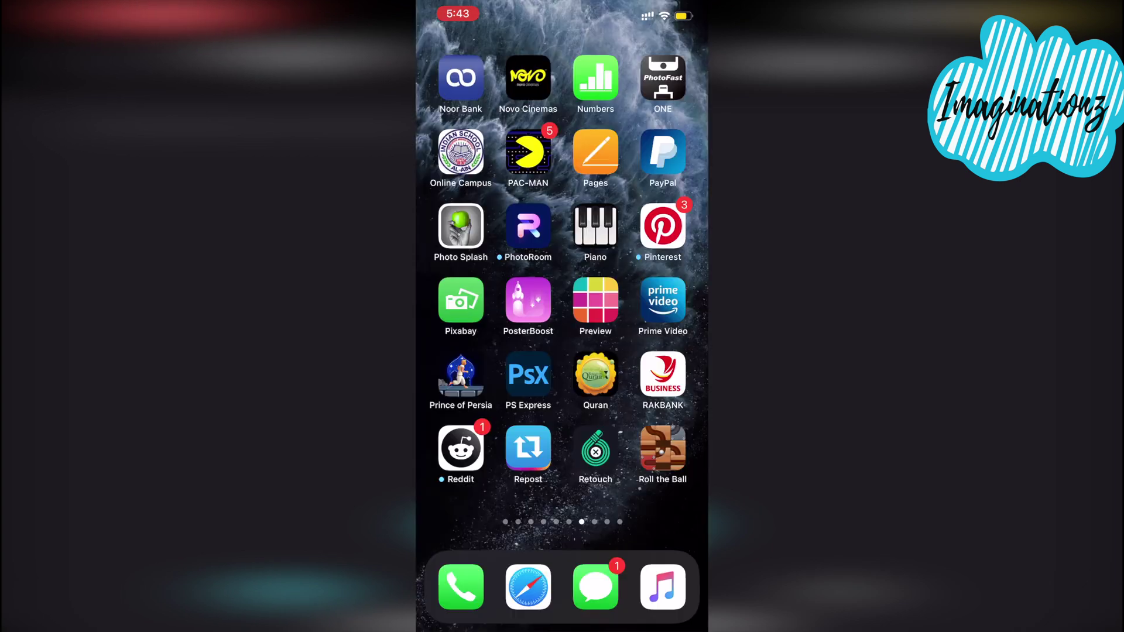
In Edit Pages, hide seven home screen pages so only the first three remain, then finish editing.
{"action": "left_click_drag", "start_coordinate": [651, 351], "coordinate": [457, 352]}
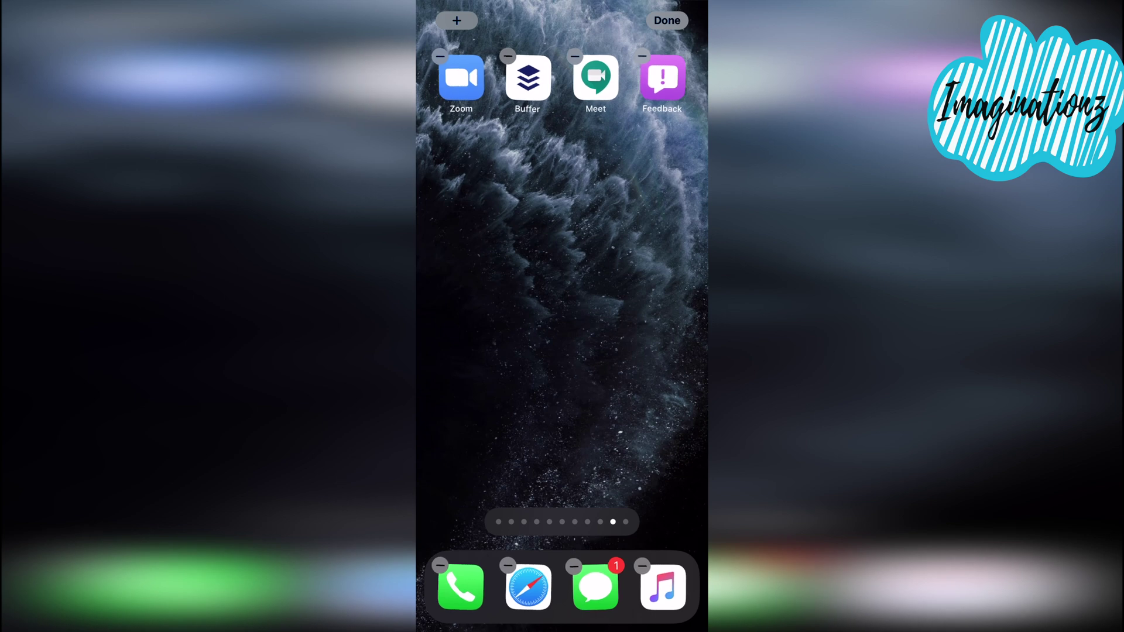
{"action": "left_click", "coordinate": [563, 523]}
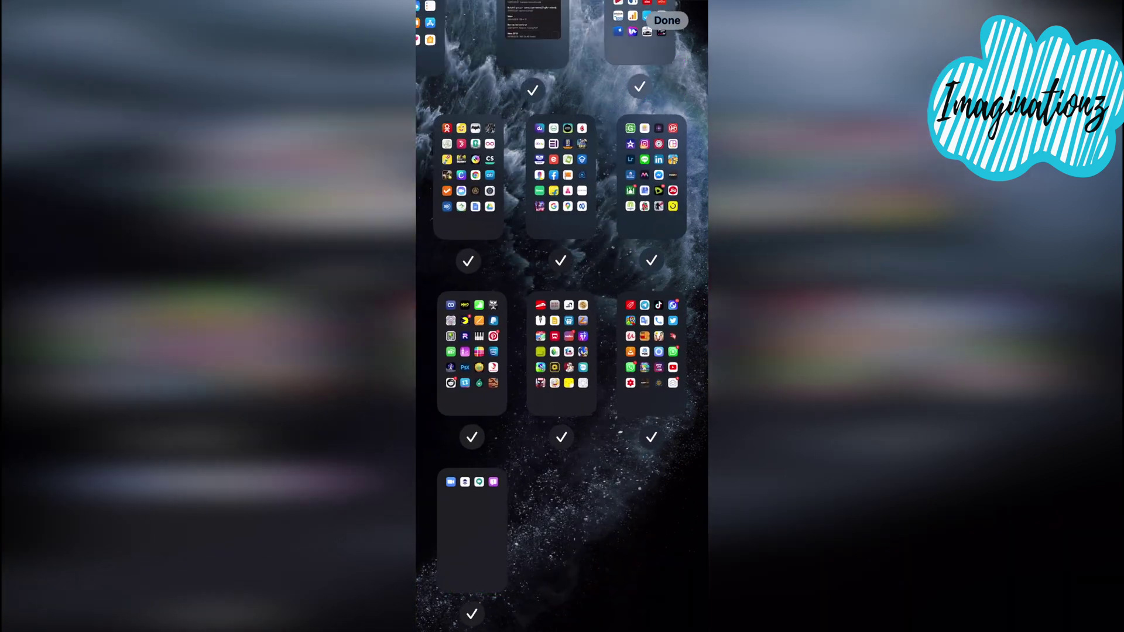
{"action": "left_click", "coordinate": [652, 436]}
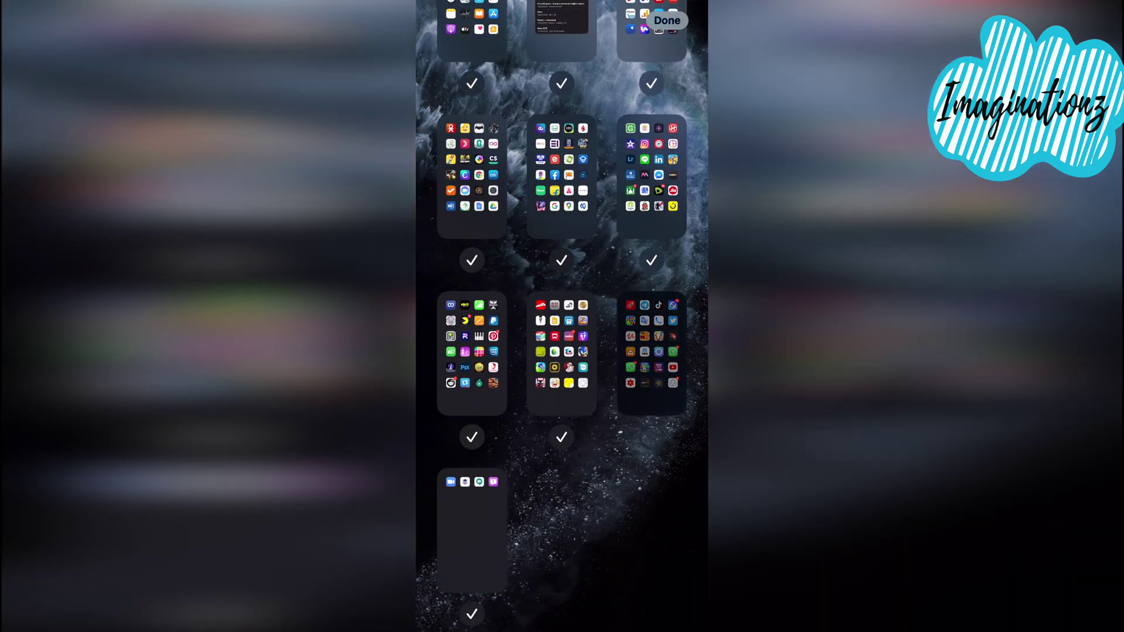
{"action": "left_click", "coordinate": [471, 613]}
{"action": "left_click", "coordinate": [562, 436]}
{"action": "left_click", "coordinate": [472, 437]}
{"action": "left_click", "coordinate": [651, 260]}
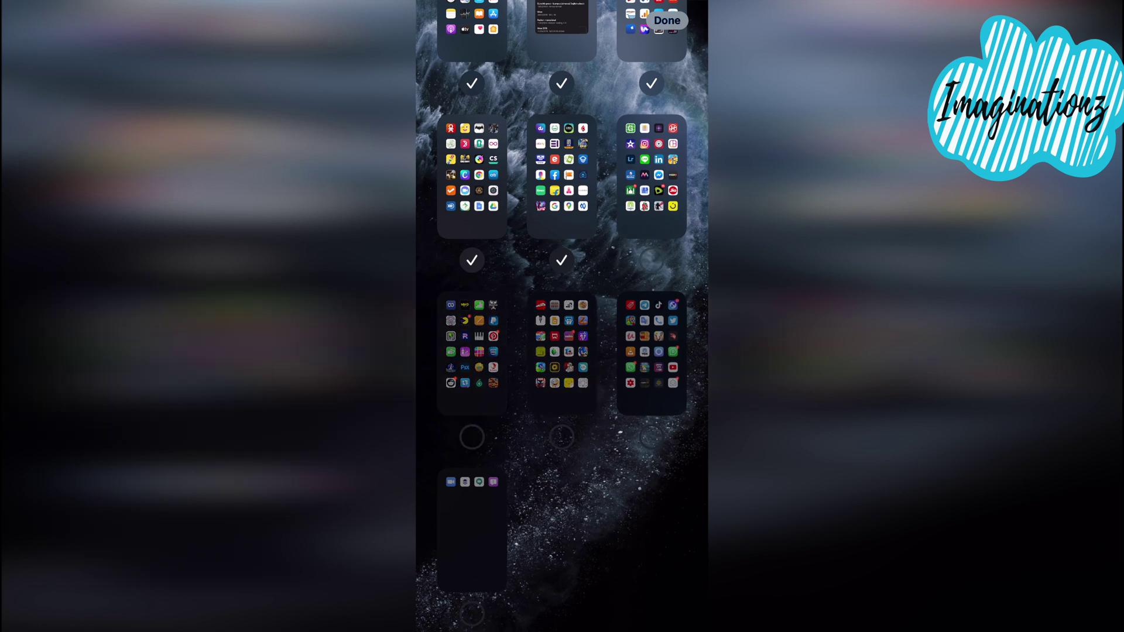
{"action": "left_click", "coordinate": [561, 260]}
{"action": "left_click", "coordinate": [471, 260]}
{"action": "scroll", "coordinate": [562, 316], "scroll_direction": "up", "scroll_amount": 3}
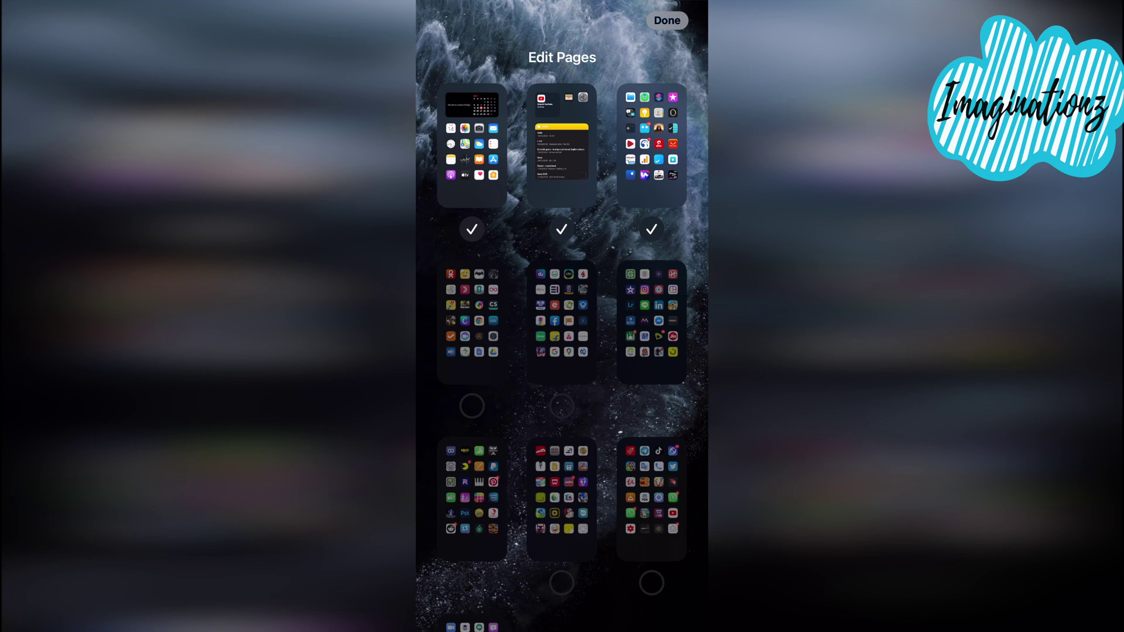
{"action": "left_click", "coordinate": [667, 20]}
{"action": "mouse_move", "coordinate": [457, 352]}
{"action": "left_mouse_down"}
{"action": "mouse_move", "coordinate": [685, 352]}
{"action": "mouse_move", "coordinate": [457, 351]}
{"action": "left_mouse_up"}
Swipe past the last home screen page into the App Library with its category folders.
{"action": "left_click_drag", "start_coordinate": [668, 351], "coordinate": [457, 351]}
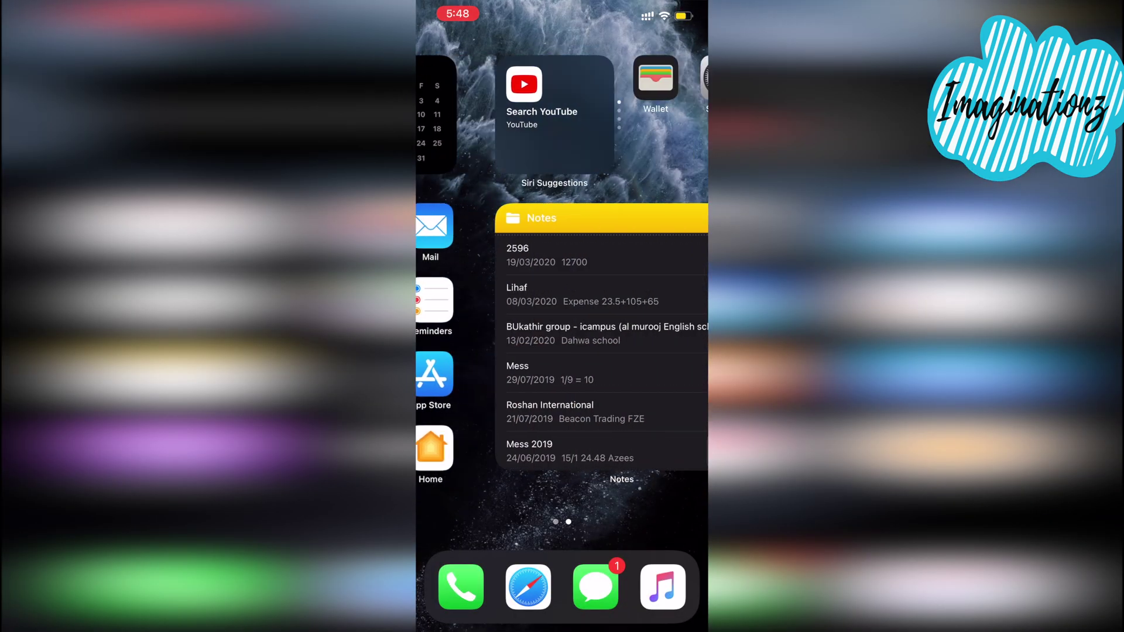
{"action": "left_click_drag", "start_coordinate": [667, 351], "coordinate": [456, 352]}
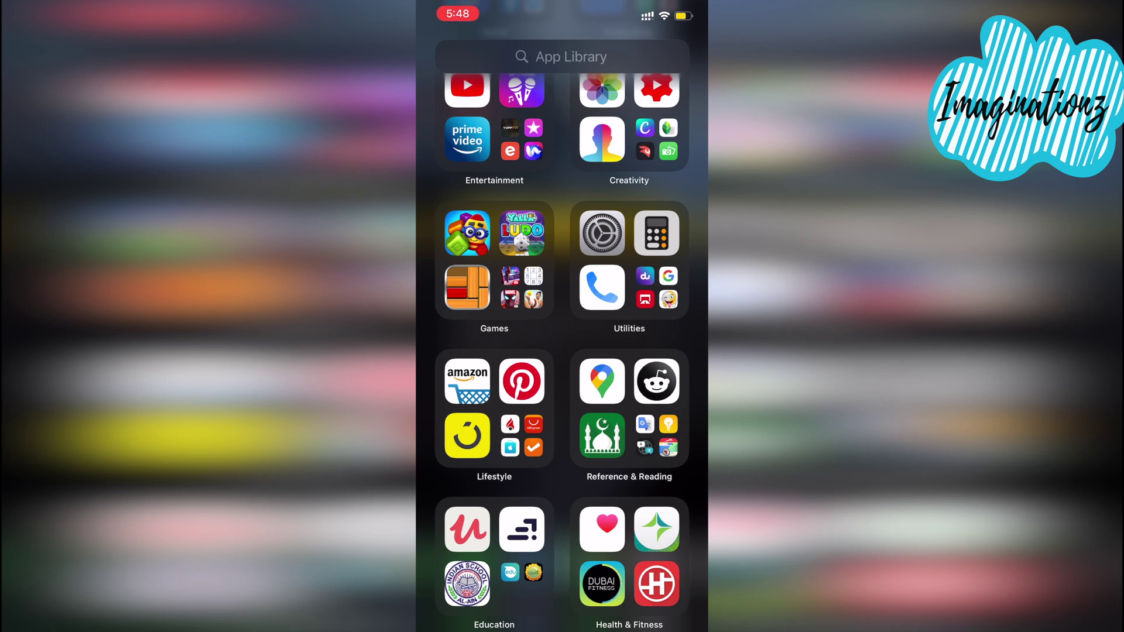